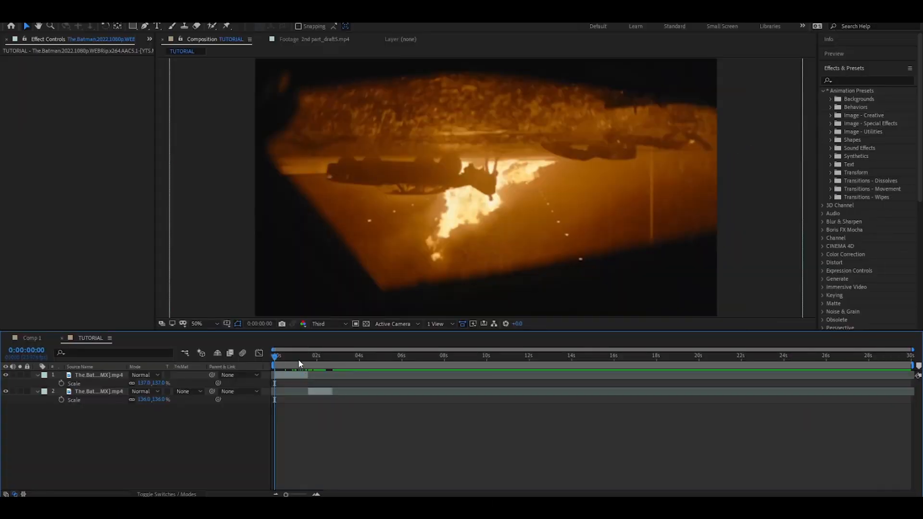
Add a new adjustment layer above the two movie clips in the TUTORIAL composition
left_click_drag(298, 360, 303, 419)
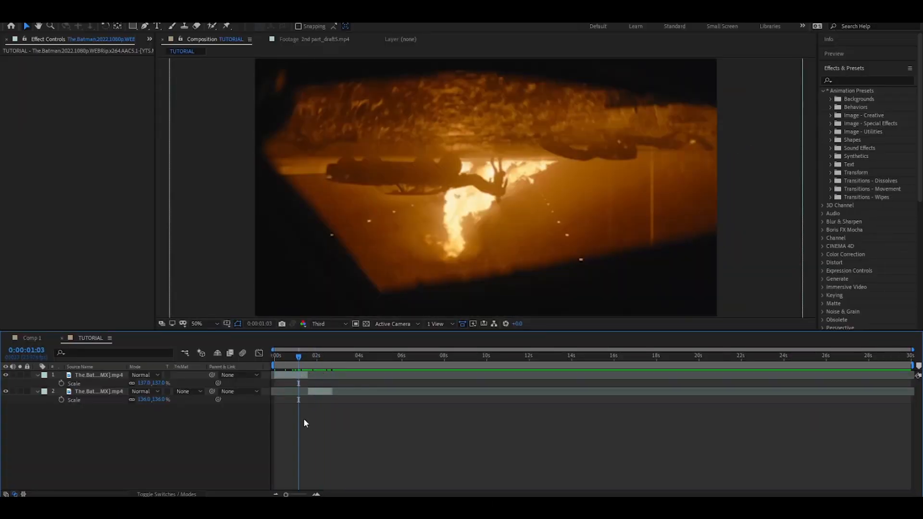
key("ctrl+alt+y")
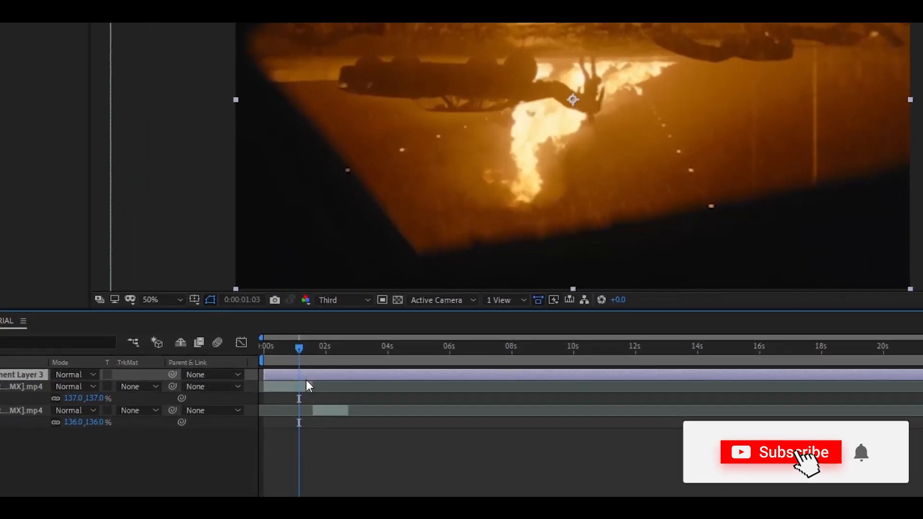
key("Delete")
key("ctrl+alt+y")
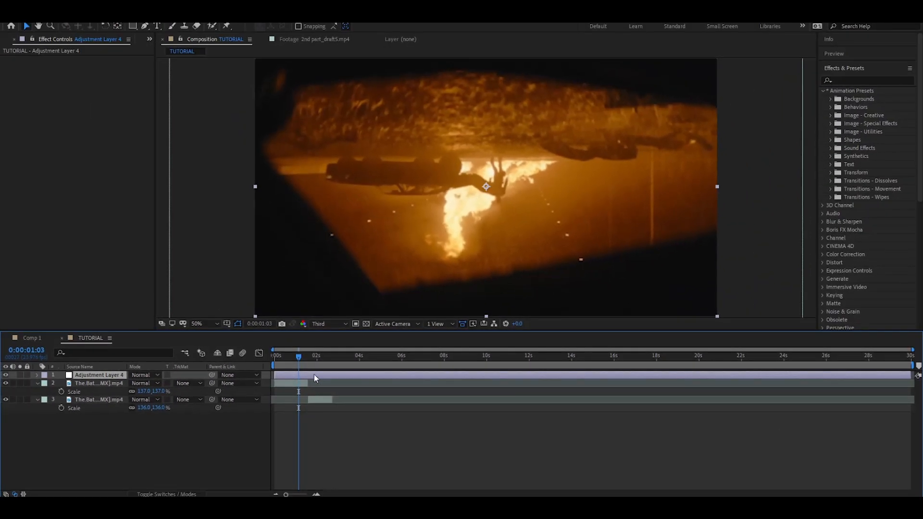
Split the adjustment layer at 0:00:01:00 and delete the part before the cut
mouse_move(302, 360)
left_mouse_down()
mouse_move(577, 363)
mouse_move(275, 366)
mouse_move(297, 369)
left_mouse_up()
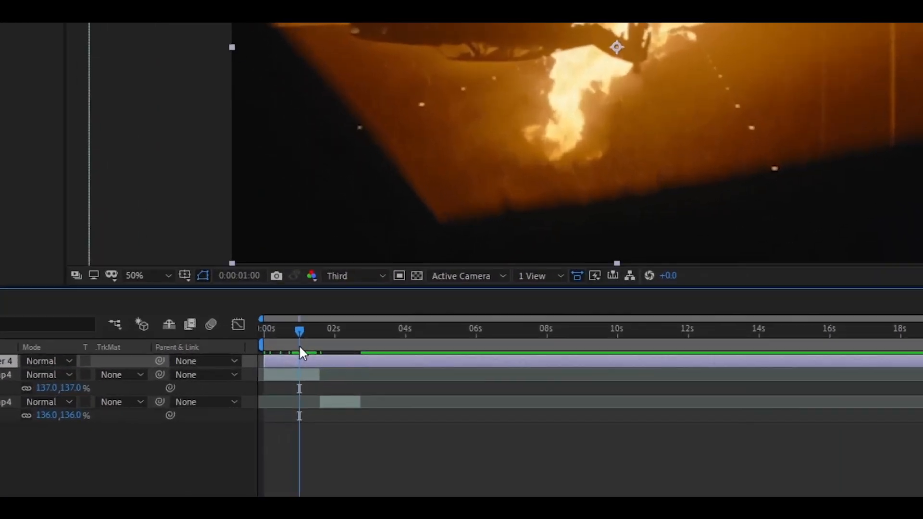
key("ctrl+shift+d")
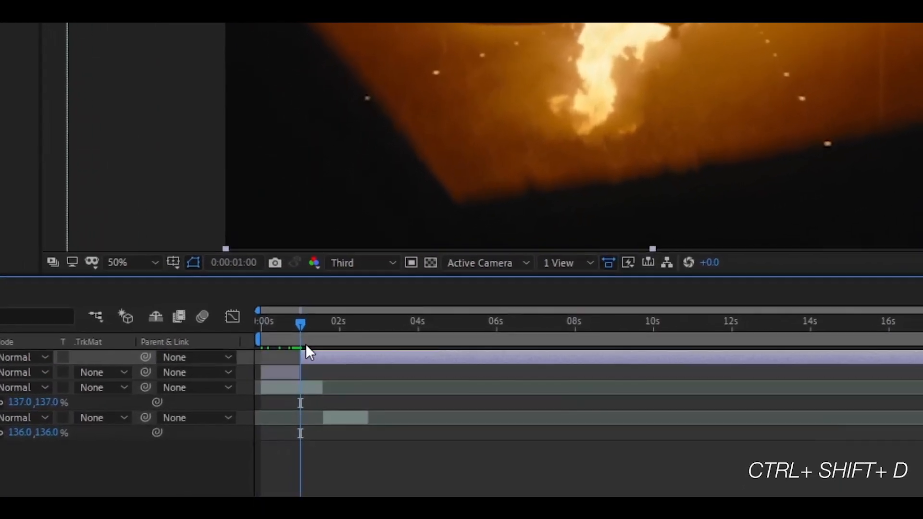
left_click(287, 376)
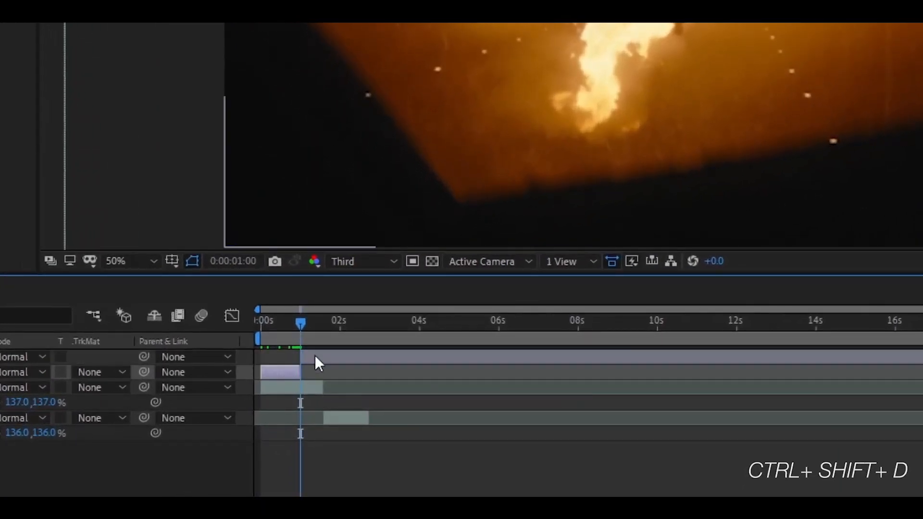
key("Delete")
Split the adjustment layer at 0:00:02:05 and delete the part after the cut
left_click_drag(303, 325, 348, 332)
left_click(350, 355)
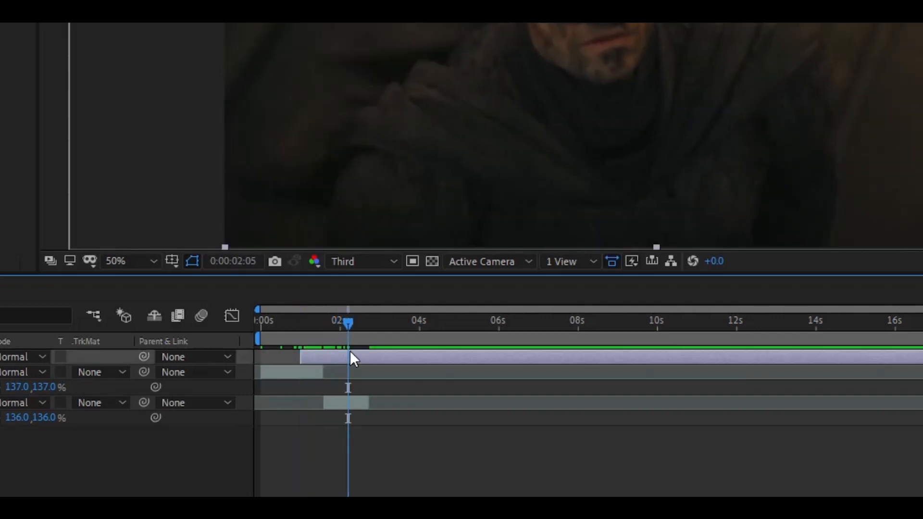
key("ctrl+shift+d")
key("Delete")
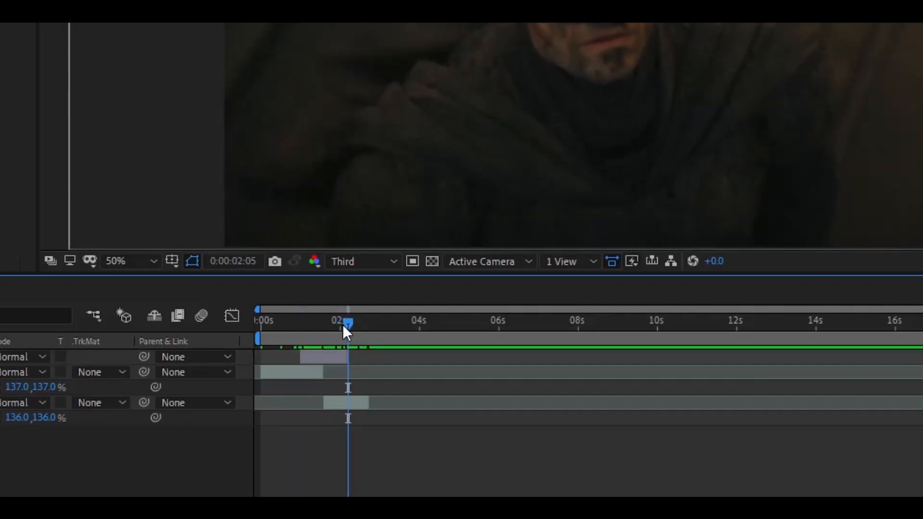
Trim the adjustment layer so that it starts at 0:00:01:10 and ends at 0:00:01:22
left_click_drag(344, 326, 311, 327)
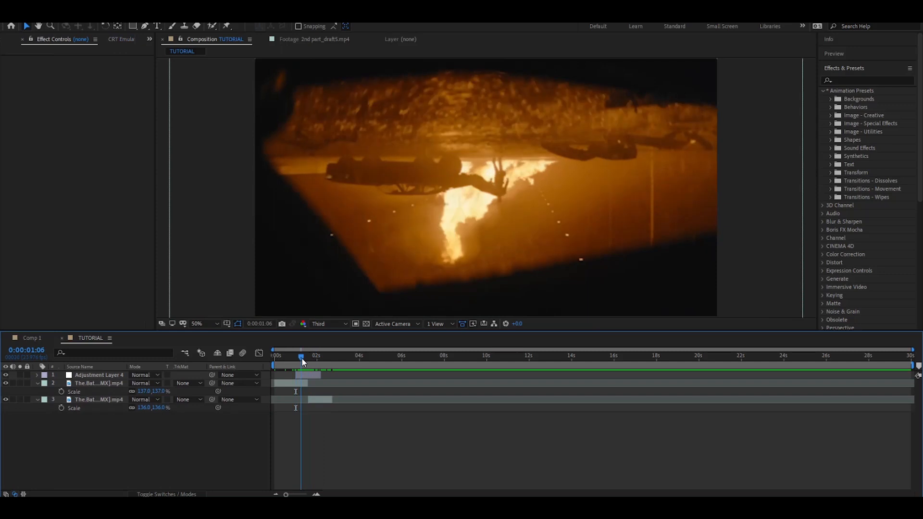
left_click_drag(301, 359, 305, 359)
left_click(309, 375)
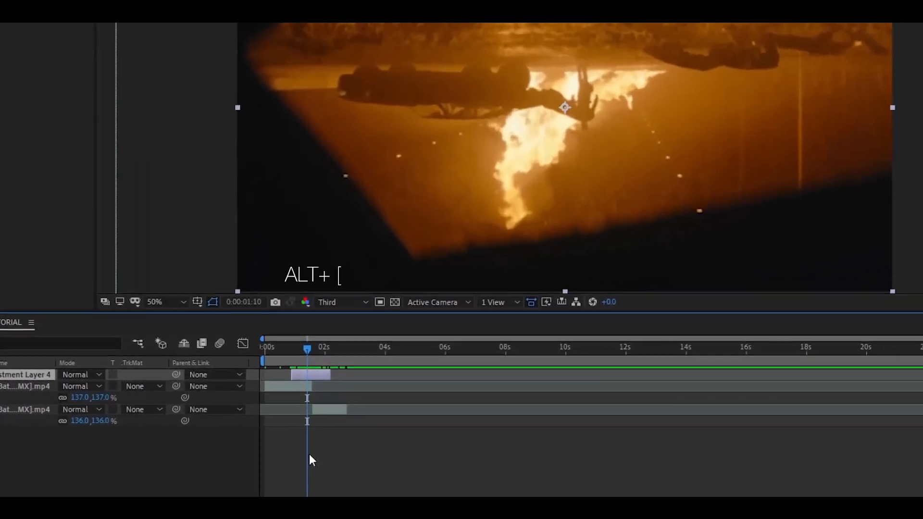
key("alt+bracketleft")
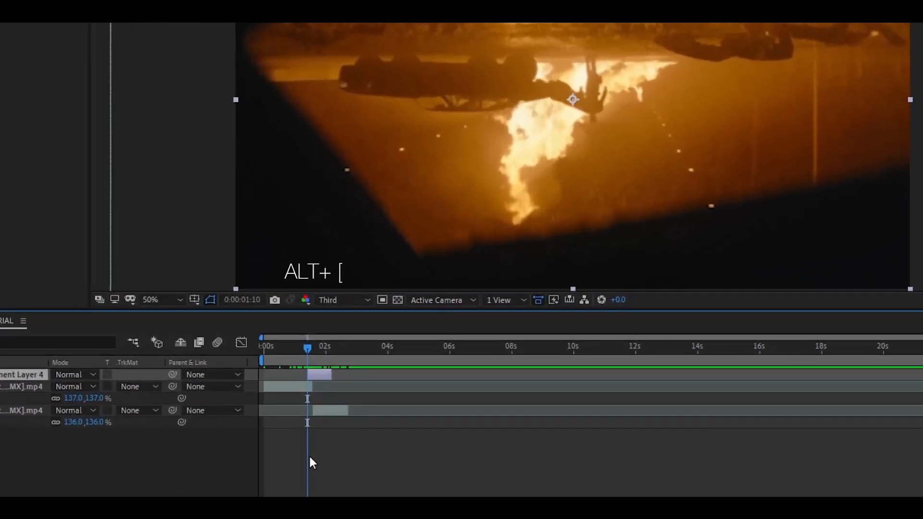
left_click_drag(301, 357, 317, 347)
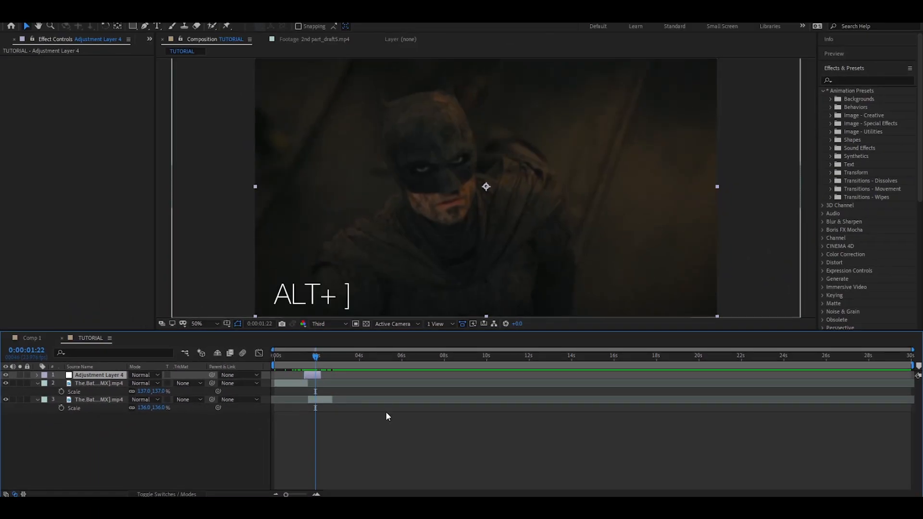
key("alt+bracketright")
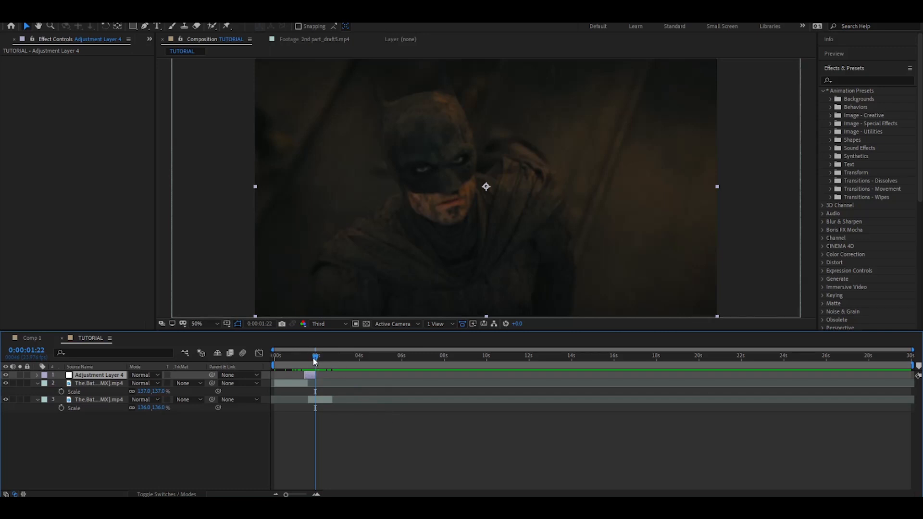
Shift the adjustment layer so that it starts at 0:00:01:14, where the second clip begins
left_click_drag(313, 359, 301, 359)
key("equal")
key("equal")
key("equal")
left_click_drag(372, 375, 314, 380)
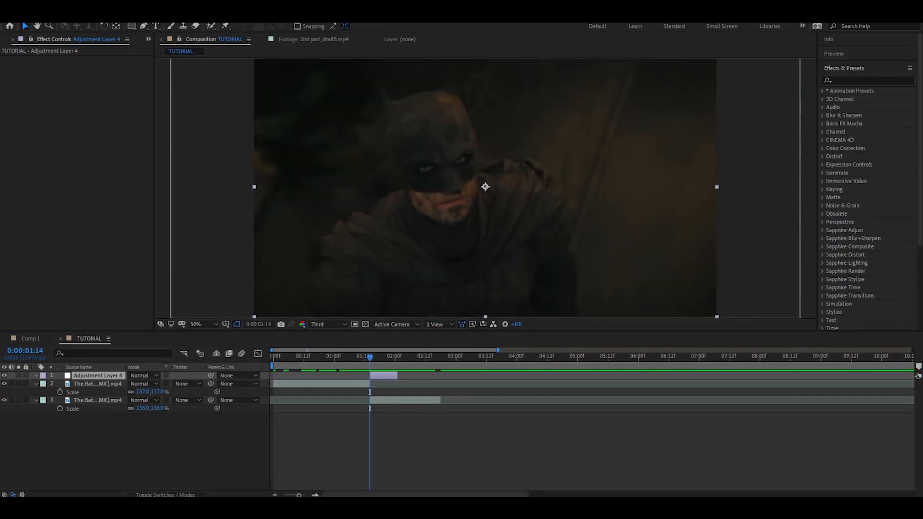
Find the Transform effect and apply it to the adjustment layer
left_click(870, 81)
type("t")
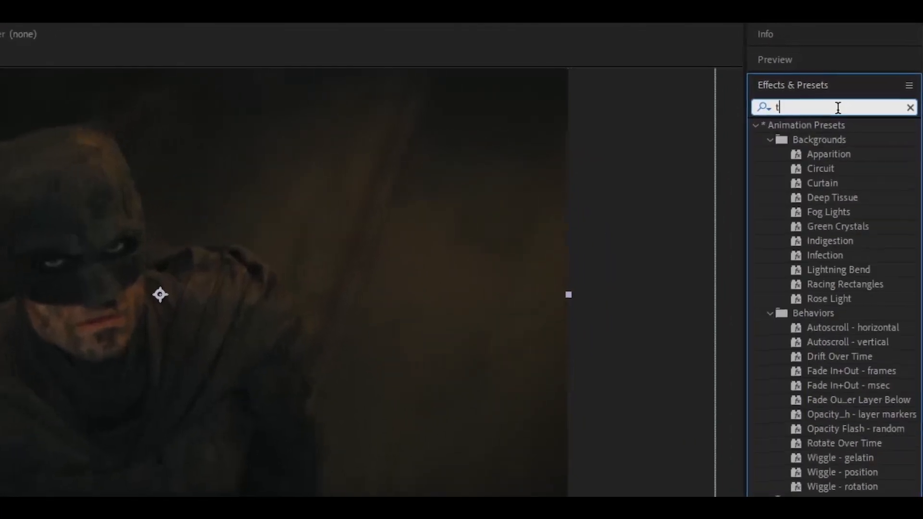
type("ransf")
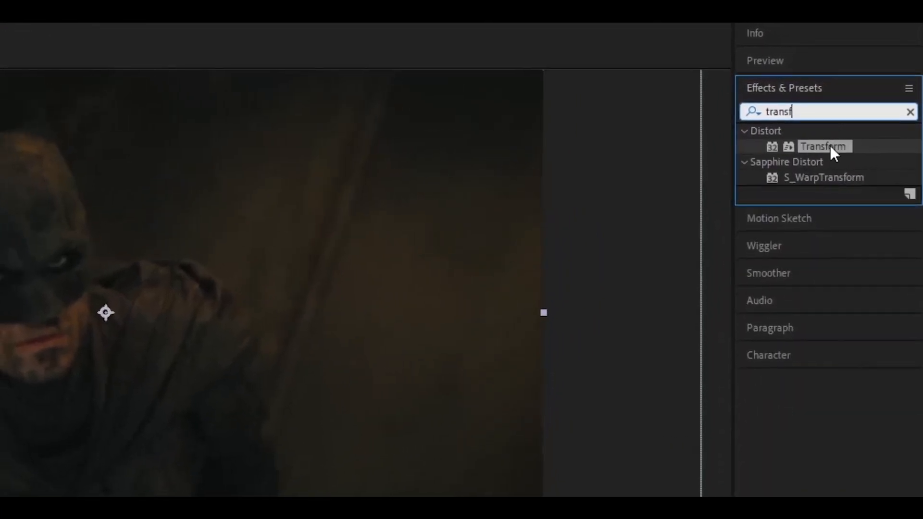
double_click(831, 148)
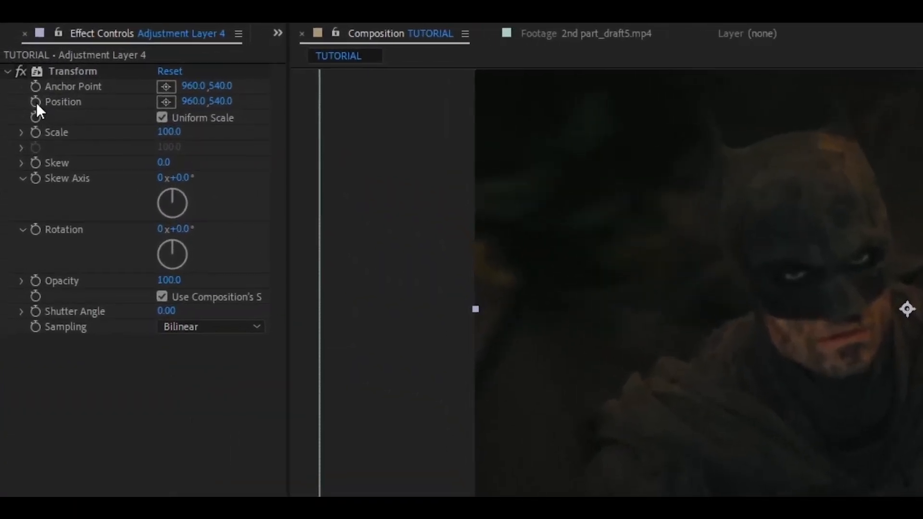
Keyframe the Transform Position at 960, 420 on 0:00:01:14 and at 960, 540 on the adjustment layer's end
left_click(36, 102)
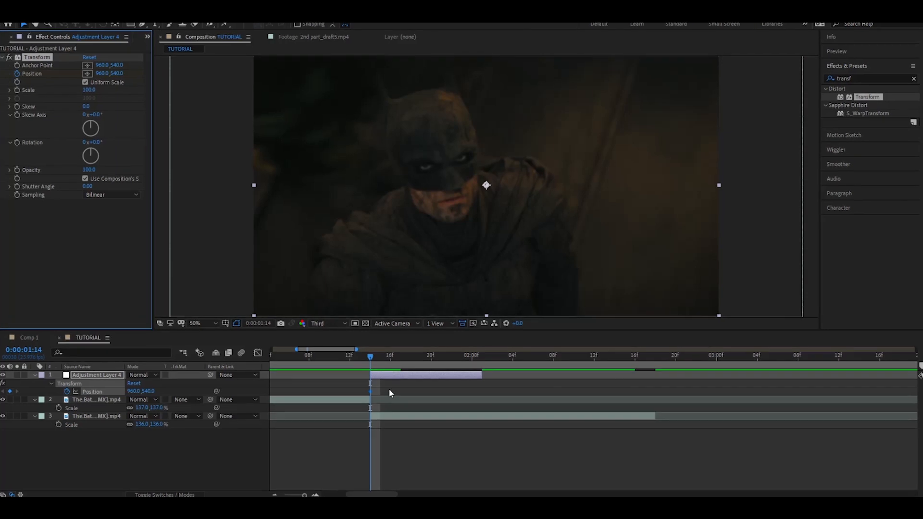
left_click_drag(344, 391, 491, 393)
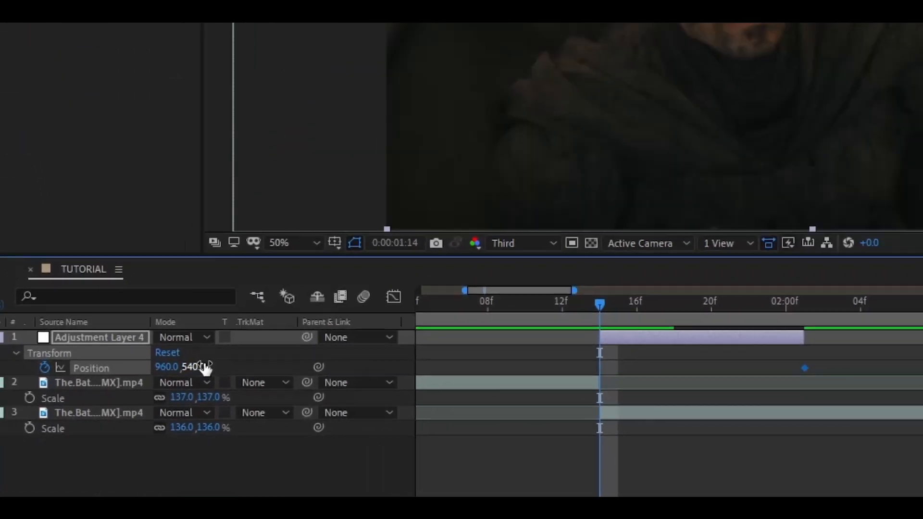
left_click_drag(214, 365, 90, 374)
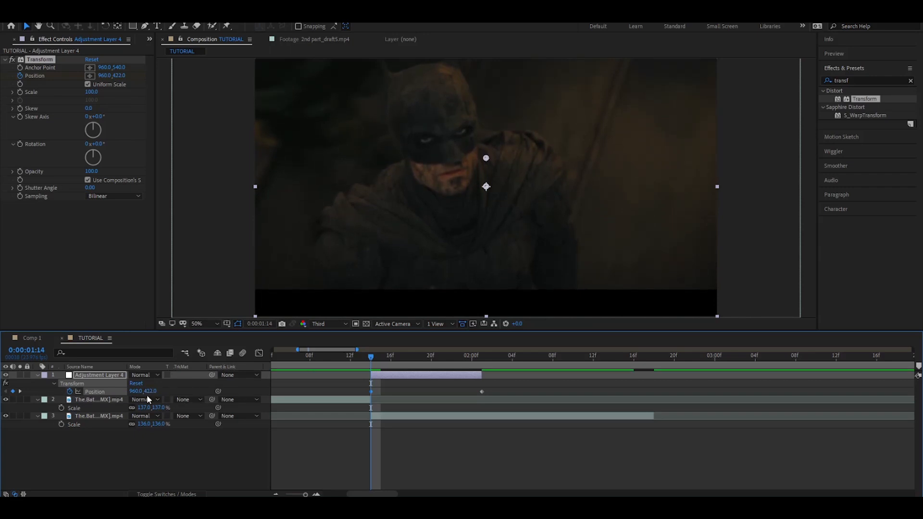
left_click(151, 392)
type("420")
key("Return")
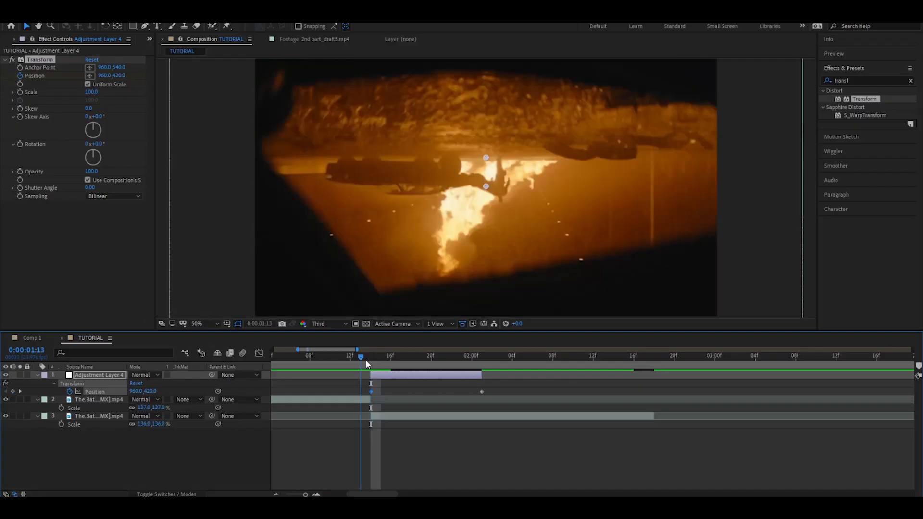
Add a Transform Position keyframe at 0:00:01:15 with the vertical value raised to about 661
left_click(366, 361)
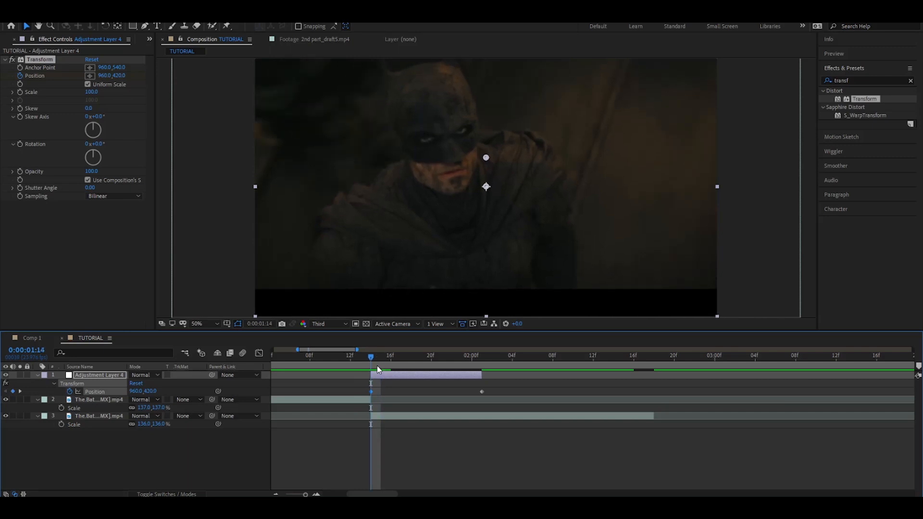
key("ctrl+Right")
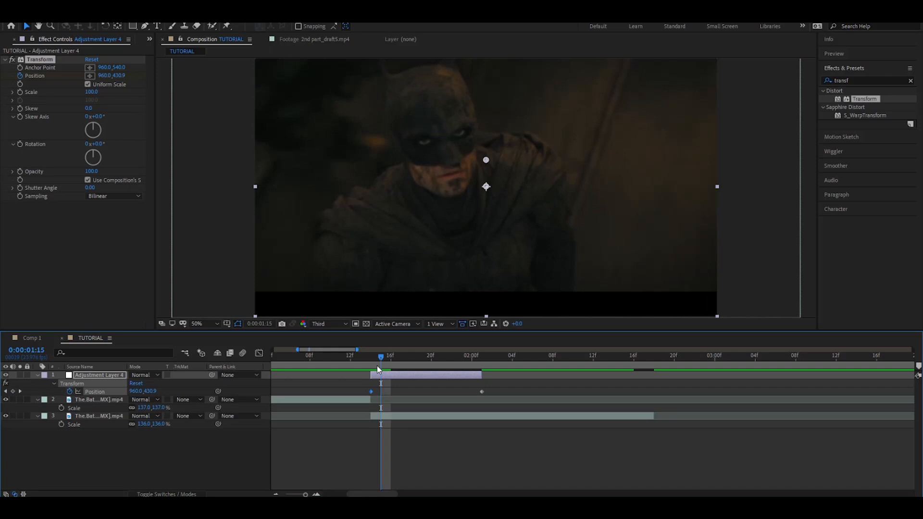
left_click(374, 361)
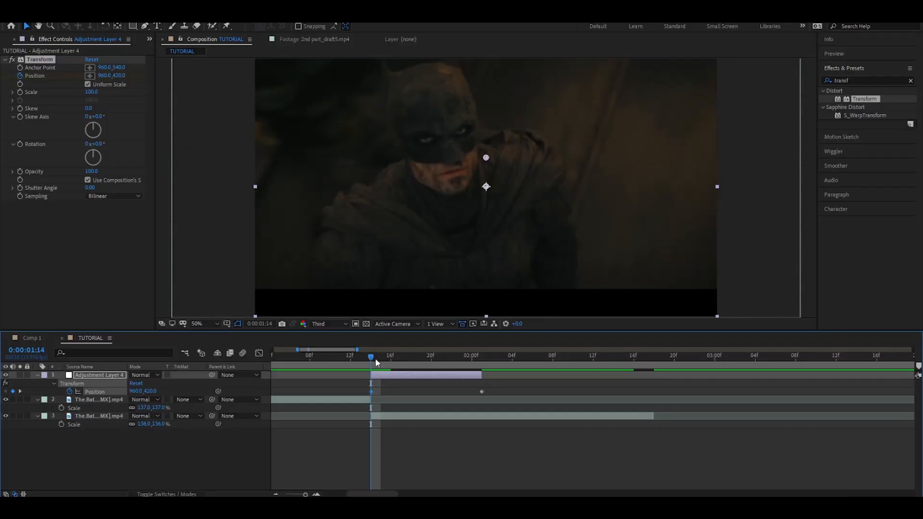
mouse_move(376, 359)
left_mouse_down()
mouse_move(481, 364)
mouse_move(381, 362)
left_mouse_up()
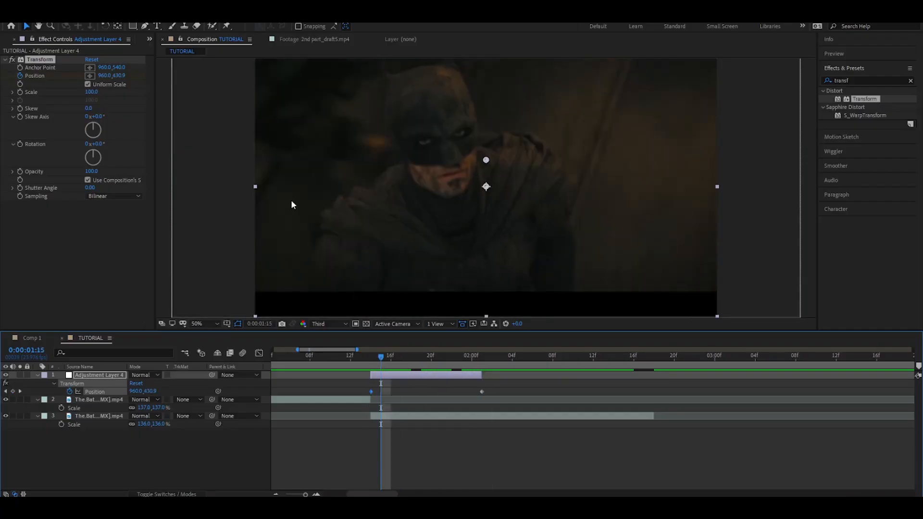
left_click_drag(122, 78, 228, 80)
Add a Transform Position keyframe at 0:00:01:16 with the vertical value lowered to about 471.8
mouse_move(380, 358)
left_mouse_down()
mouse_move(368, 362)
mouse_move(381, 369)
mouse_move(391, 362)
left_mouse_up()
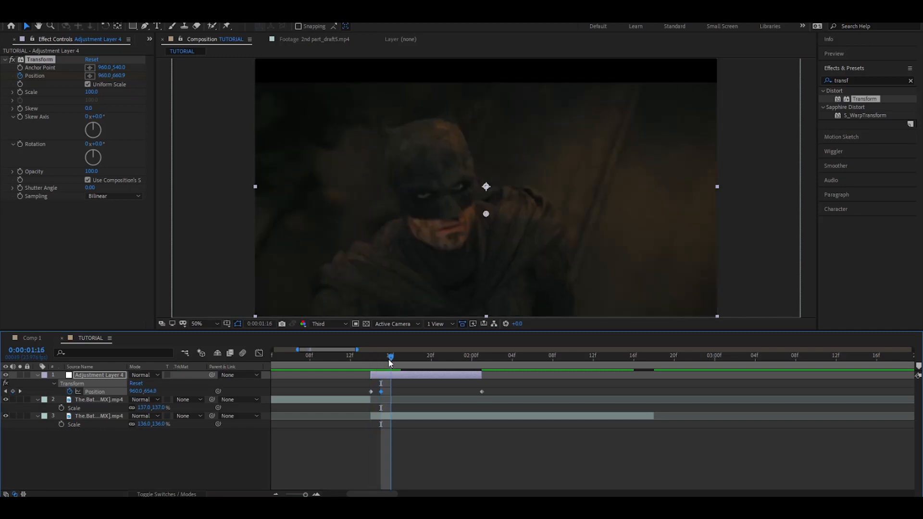
left_click_drag(117, 79, 2, 121)
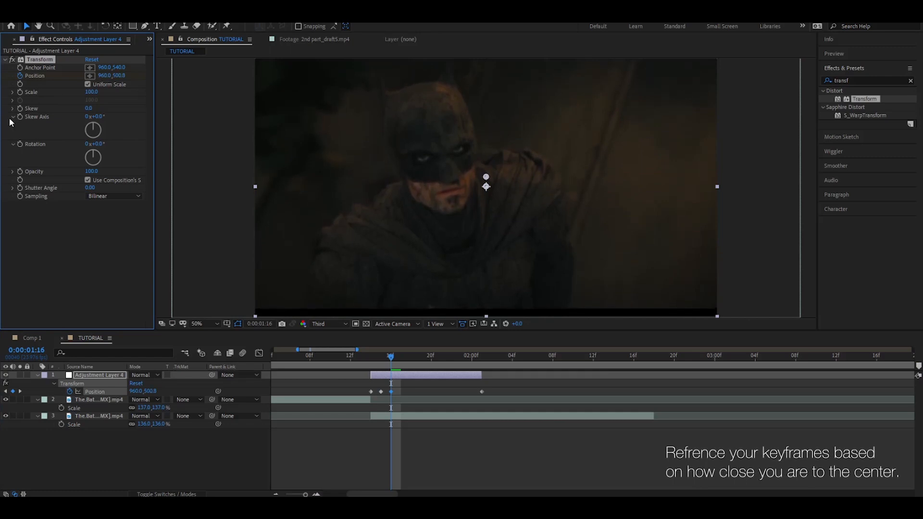
left_click_drag(117, 77, 104, 83)
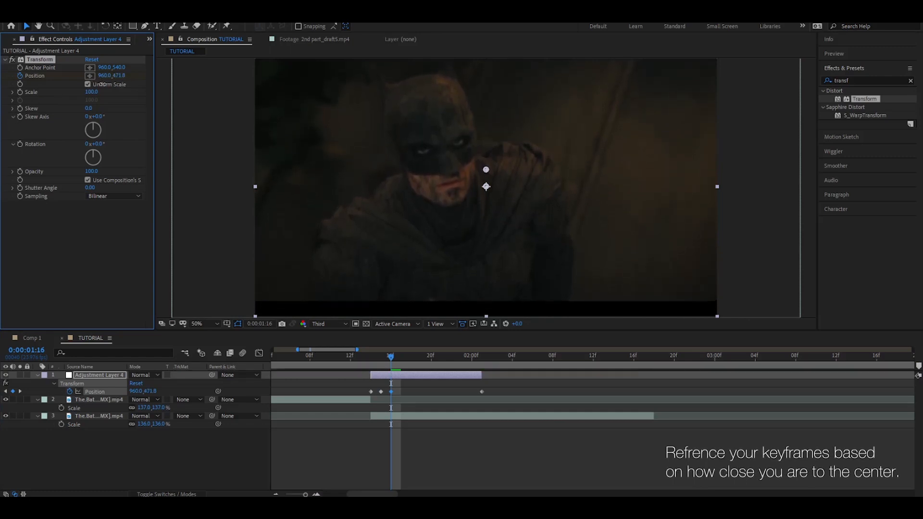
Keyframe the vertical Position above 600 at 0:00:01:17 and at about 492.4 at 0:00:01:18
left_click(401, 361)
left_click_drag(120, 76, 177, 87)
left_click(411, 361)
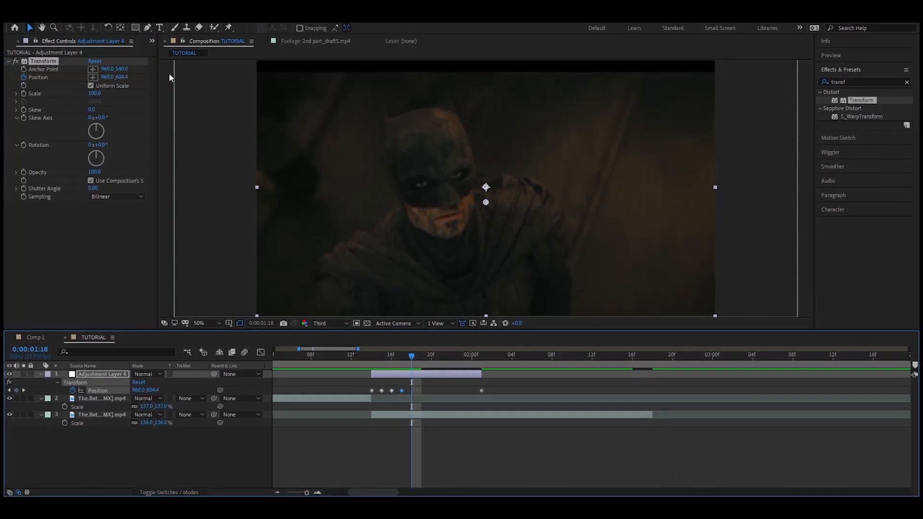
left_click_drag(118, 76, 55, 78)
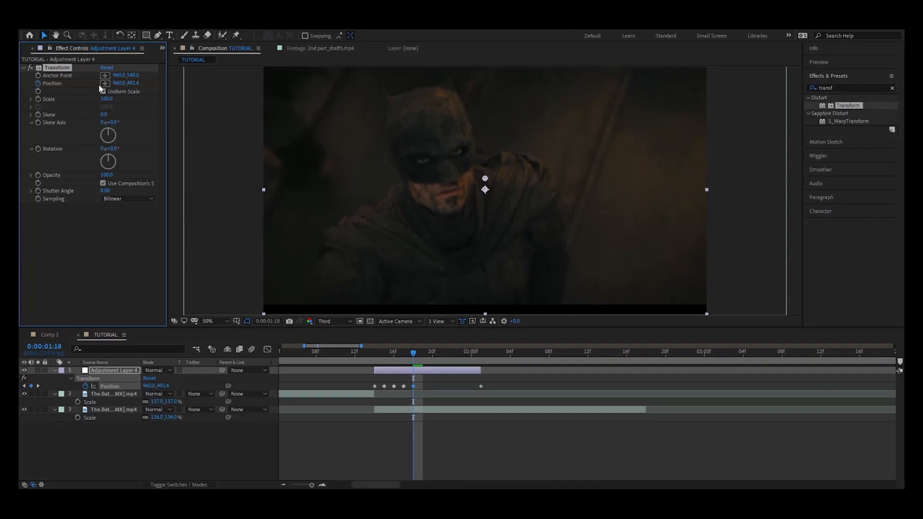
Continue the alternating Position keyframes frame by frame from 0:00:01:19 to 0:00:01:21, moving closer to the center each time
left_click(421, 359)
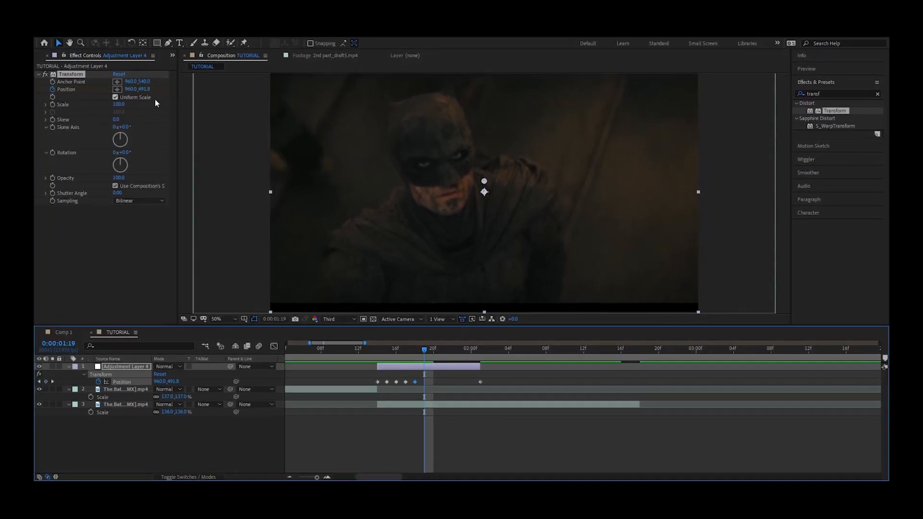
left_click_drag(144, 87, 180, 108)
key("Page_Down")
left_click(445, 349)
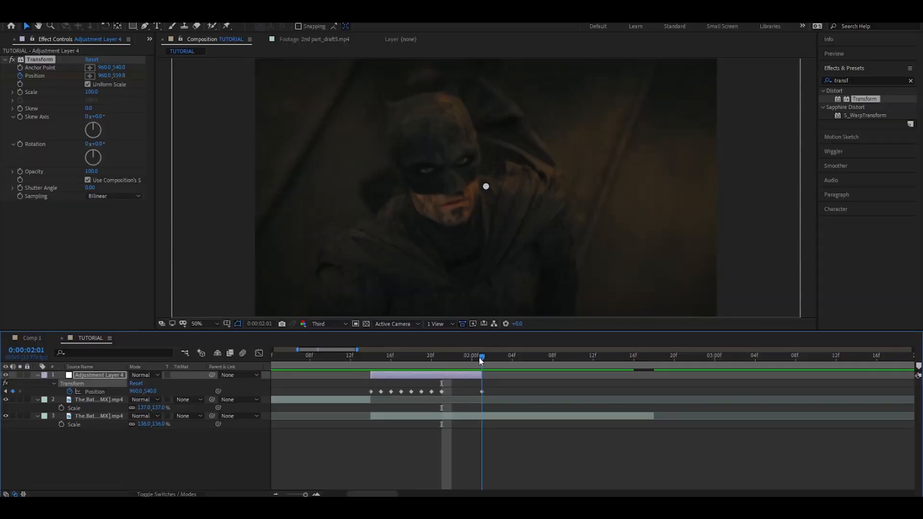
Play back the section around the cut between the two clips to review the vertical shake
left_click_drag(479, 358, 346, 377)
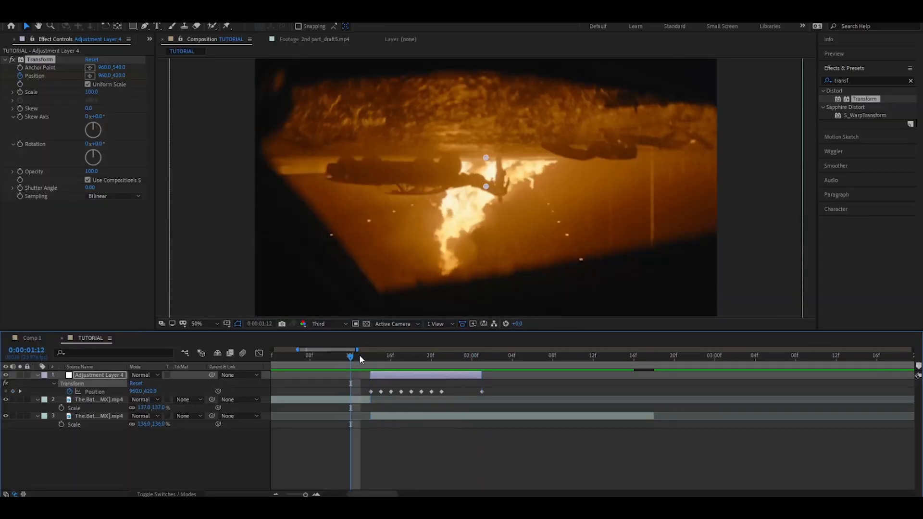
mouse_move(360, 355)
left_mouse_down()
mouse_move(293, 350)
mouse_move(462, 365)
mouse_move(359, 370)
mouse_move(332, 359)
mouse_move(391, 356)
mouse_move(347, 359)
left_mouse_up()
key("space")
left_click(310, 358)
key("space")
key("space")
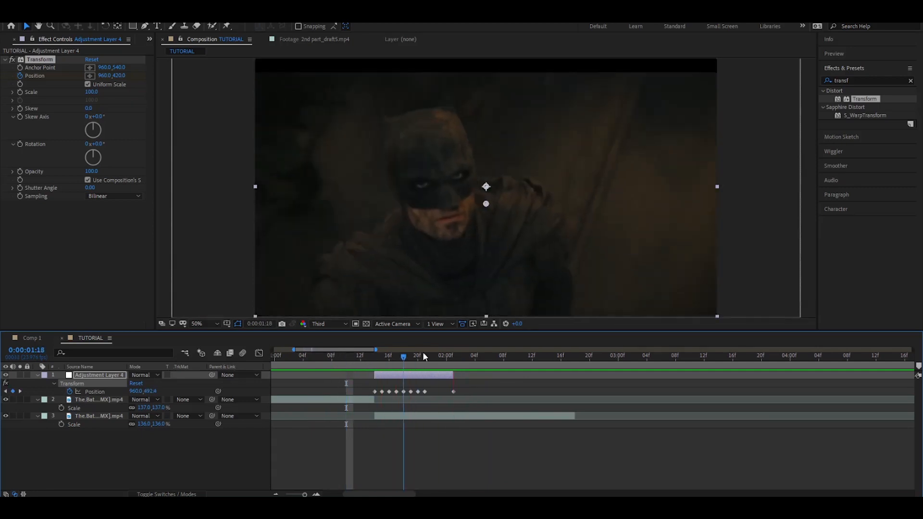
left_click(478, 356)
left_click_drag(481, 362, 373, 358)
key("space")
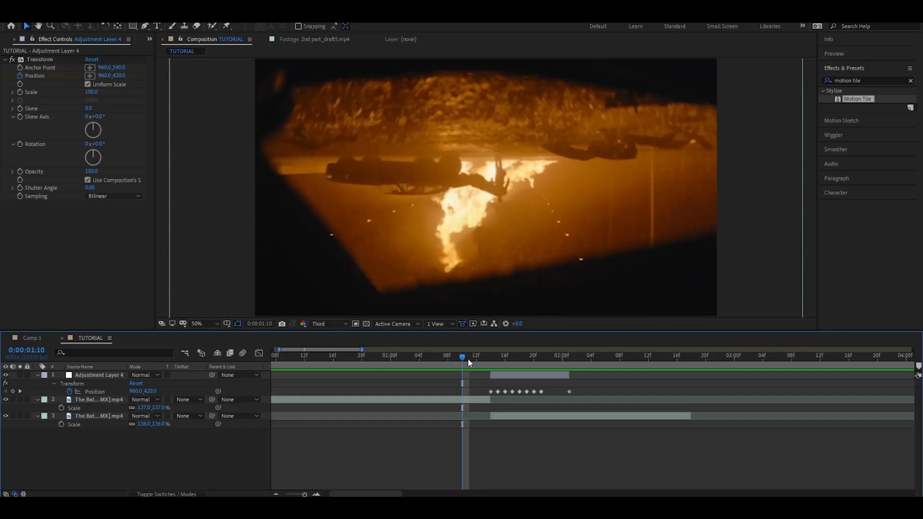
Play back and scrub the vertical shake around the cut, checking the end of the first clip and the start of the second
key("space")
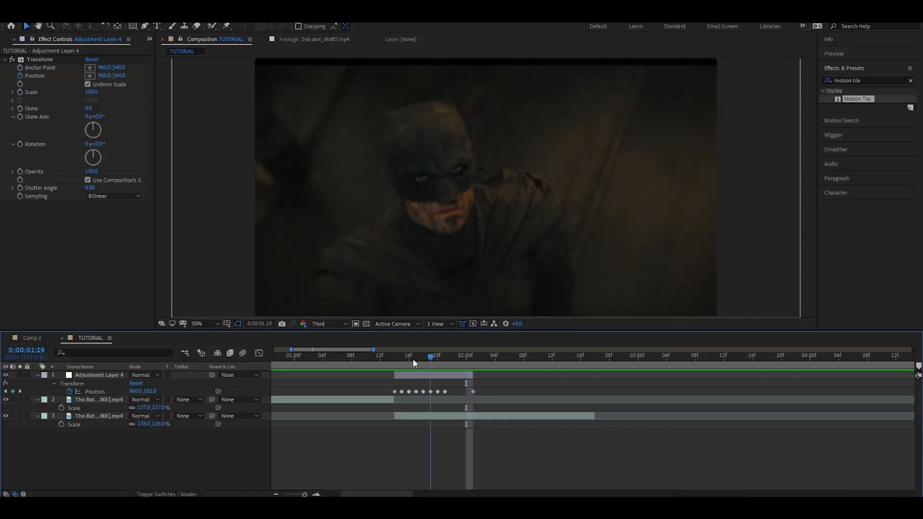
left_click(373, 360)
left_click(379, 362)
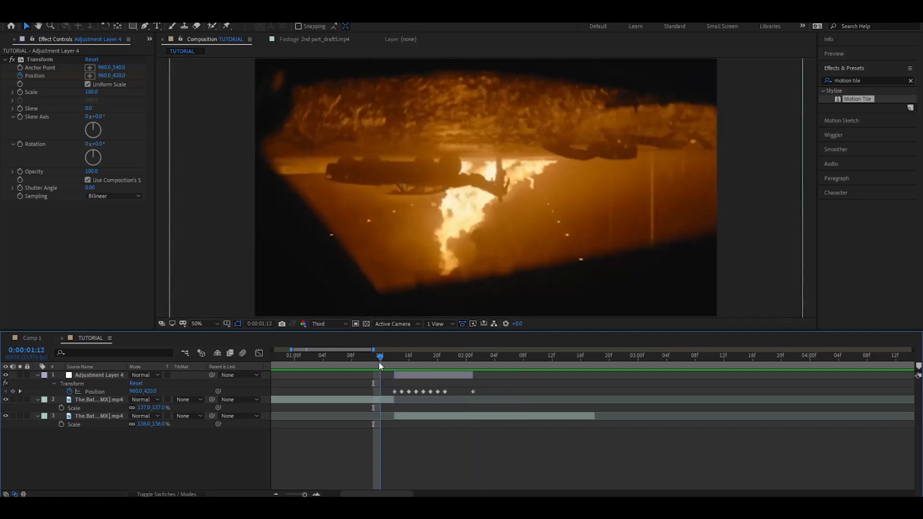
scroll(379, 361, "left", 3)
left_click(529, 358)
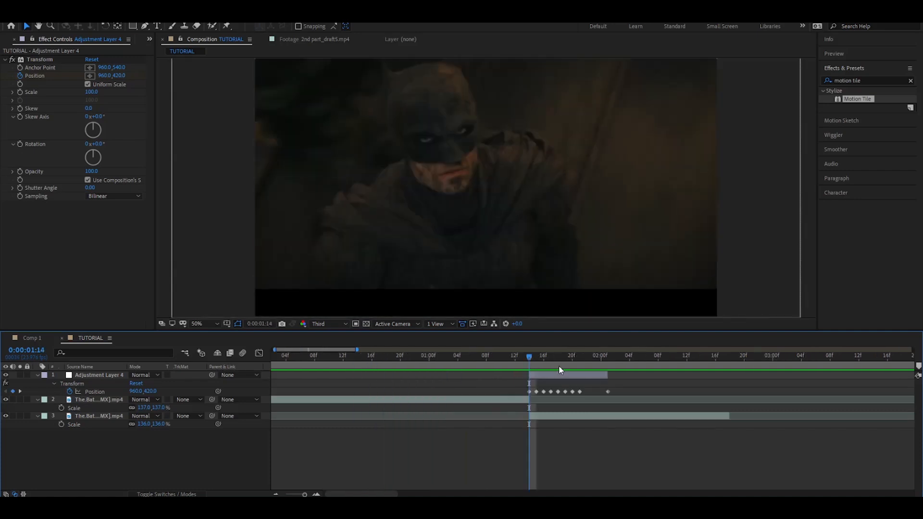
left_click(539, 375)
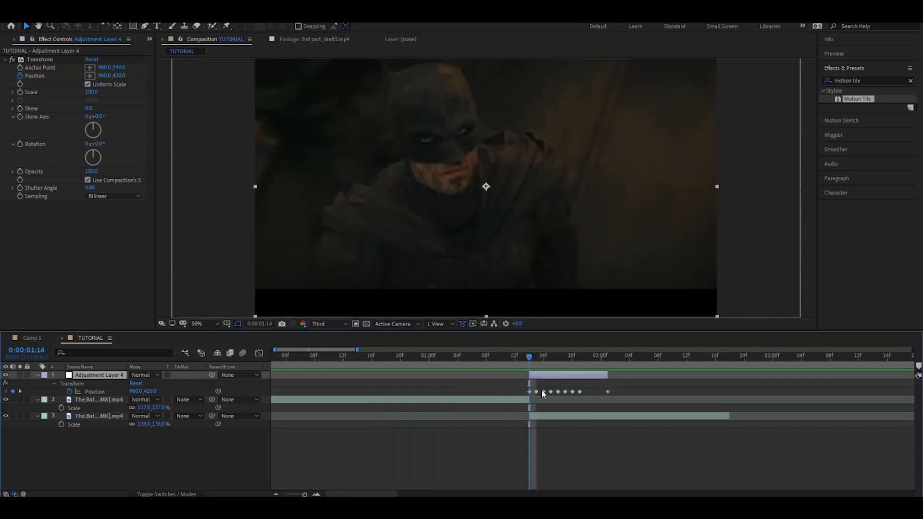
left_click(545, 419)
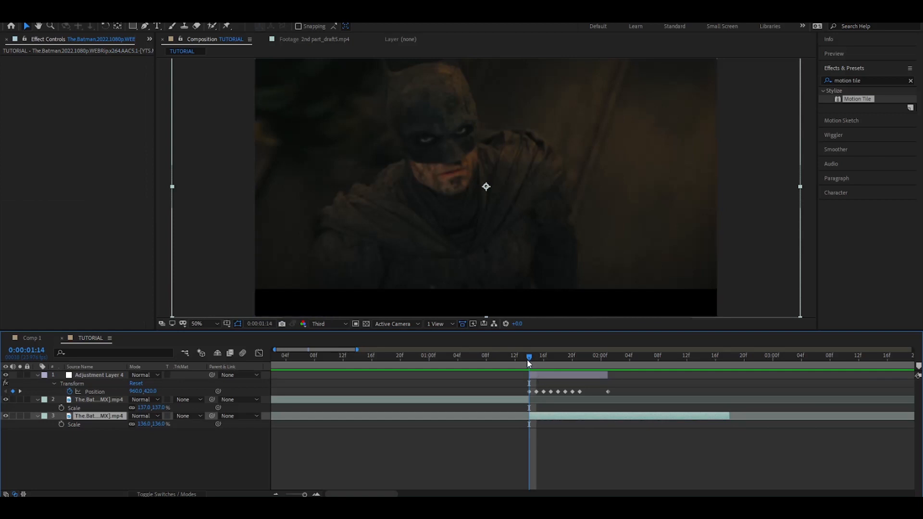
key("Page_Up")
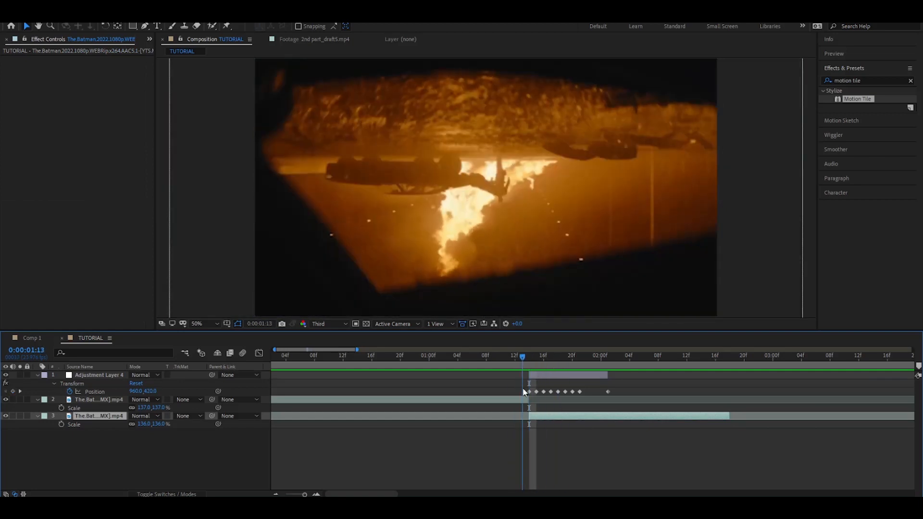
left_click(523, 391)
left_click_drag(518, 360, 510, 377)
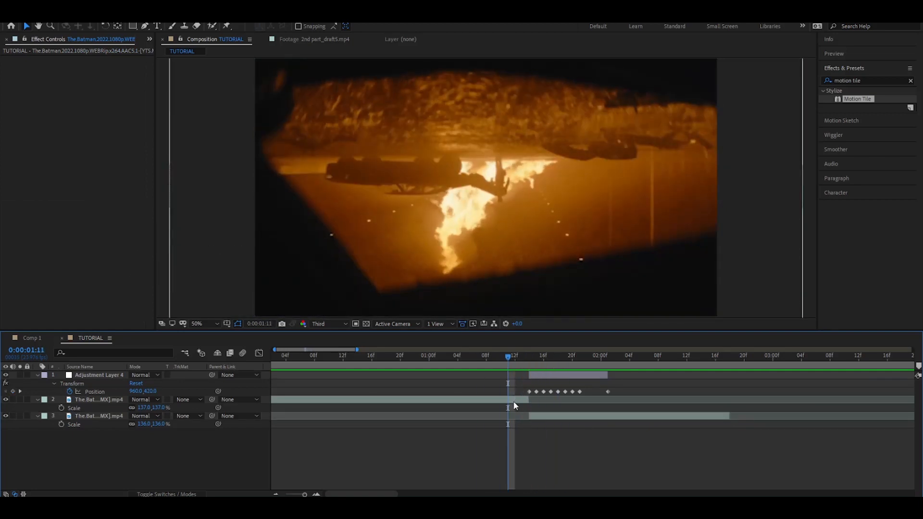
left_click(513, 400)
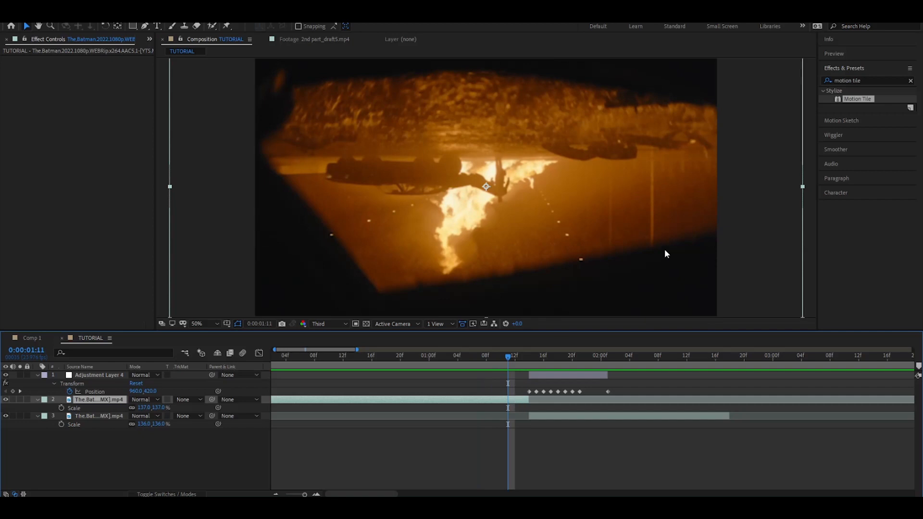
left_click(504, 388)
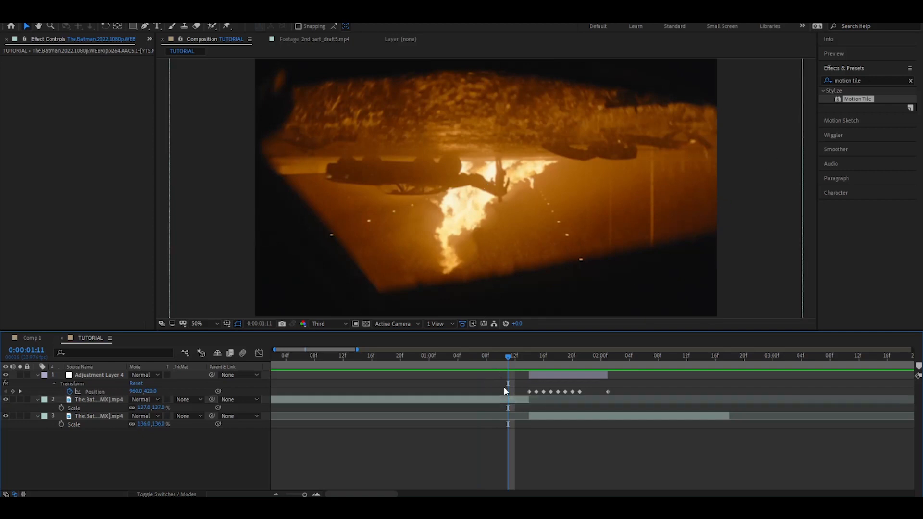
Duplicate the shake adjustment layer, place the copy so it ends at the cut, reveal its keyframes and preview the result
left_click(549, 374)
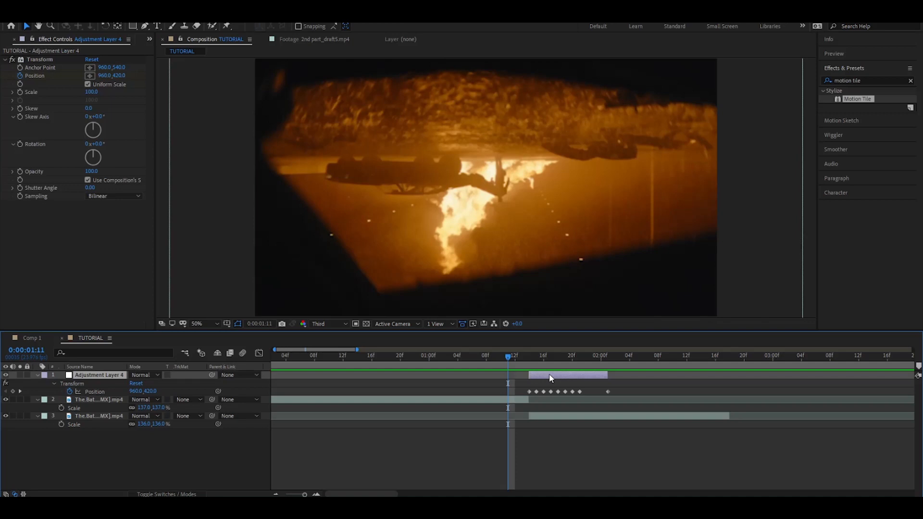
key("ctrl+d")
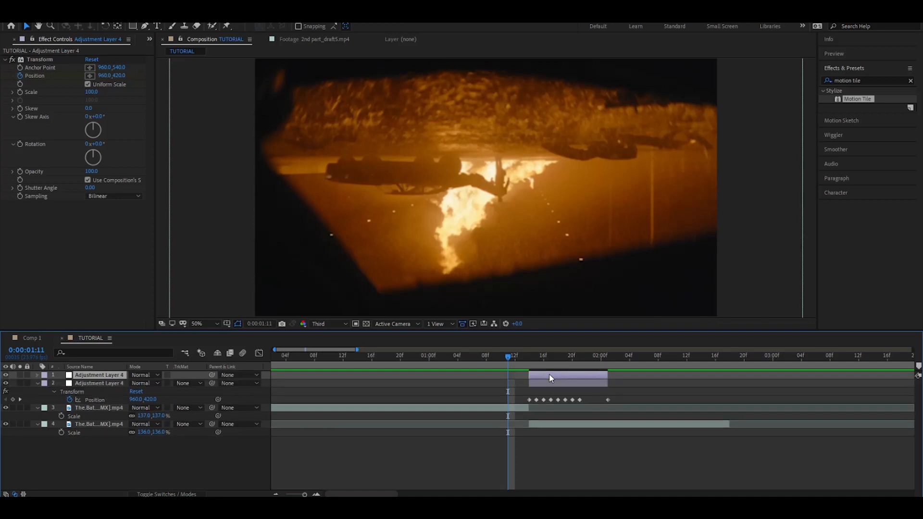
left_click_drag(550, 379, 414, 366)
key("u")
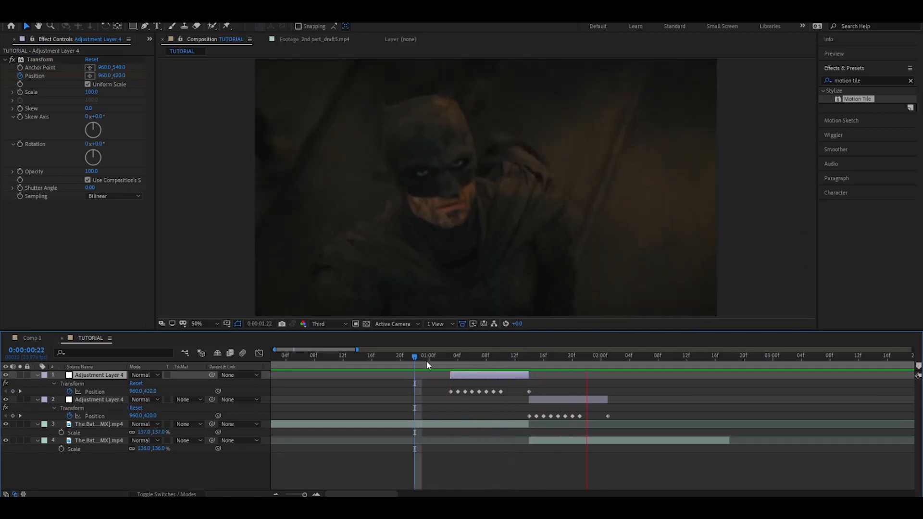
left_click(402, 365)
key("space")
left_click_drag(418, 359, 521, 376)
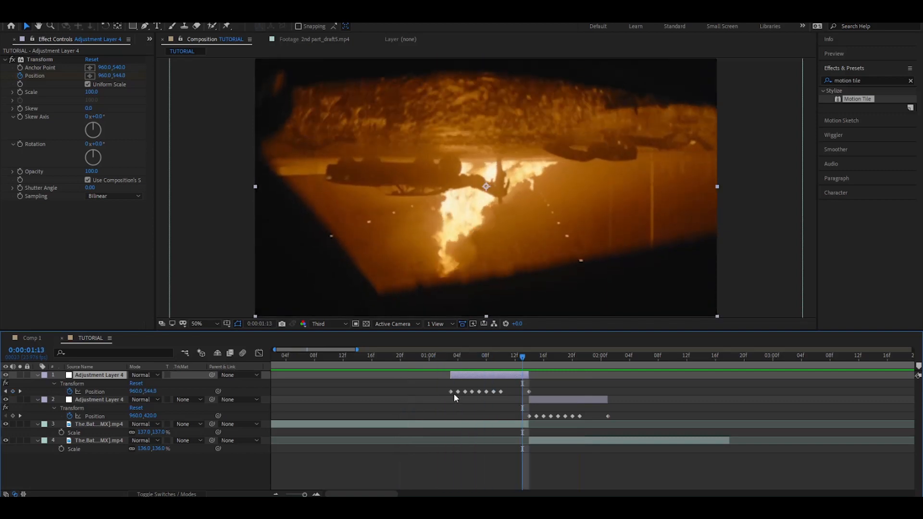
Try rearranging the duplicate layer's Position keyframes toward the cut, and delete the duplicate adjustment layer
left_click_drag(451, 393, 665, 392)
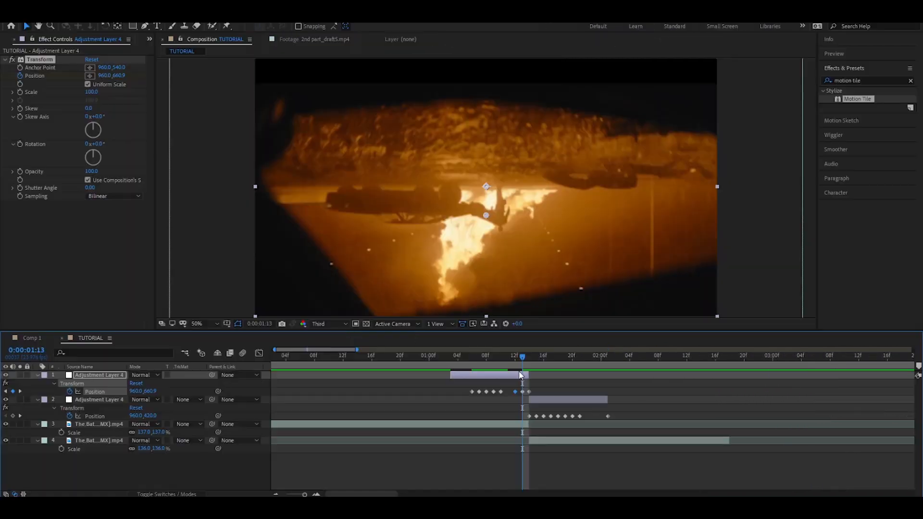
left_click(671, 376)
key("Delete")
Create a new adjustment layer, split it at 0:00:01:14 and delete the part after the cut
left_click(679, 376)
key("ctrl+alt+y")
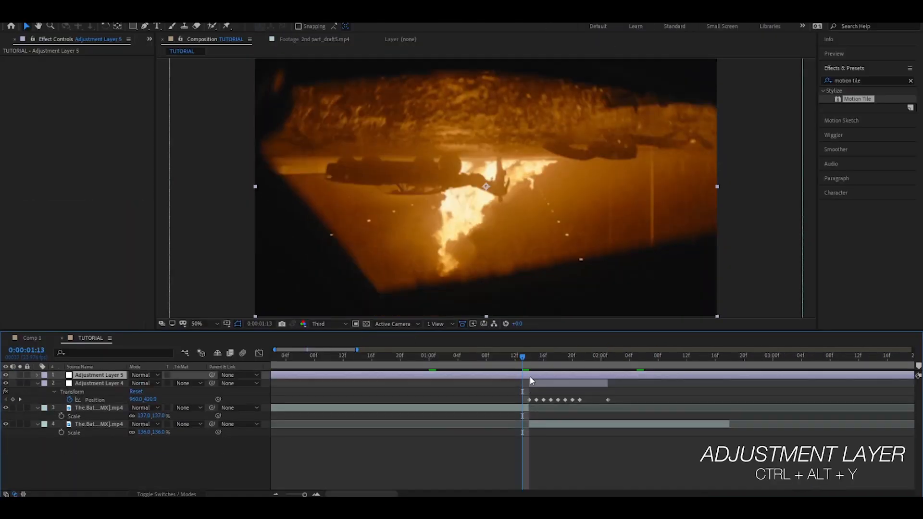
left_click(531, 361)
key("ctrl+shift+d")
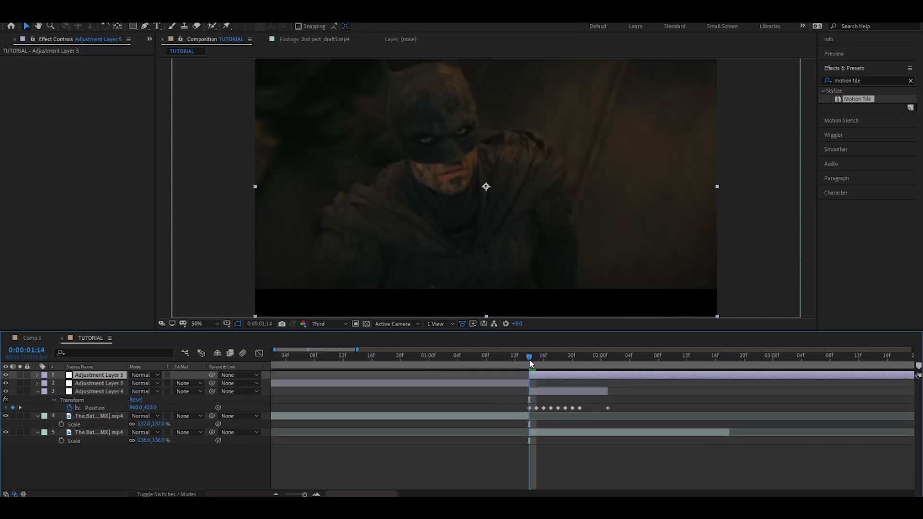
key("Delete")
Trim the new adjustment layer's beginning so it runs from 0:00:01:08 to the cut, and return to the composition view
left_click_drag(526, 360, 480, 380)
left_click(468, 377)
key("ctrl+shift+d")
left_click(459, 383)
key("Delete")
left_click(470, 375)
double_click(470, 376)
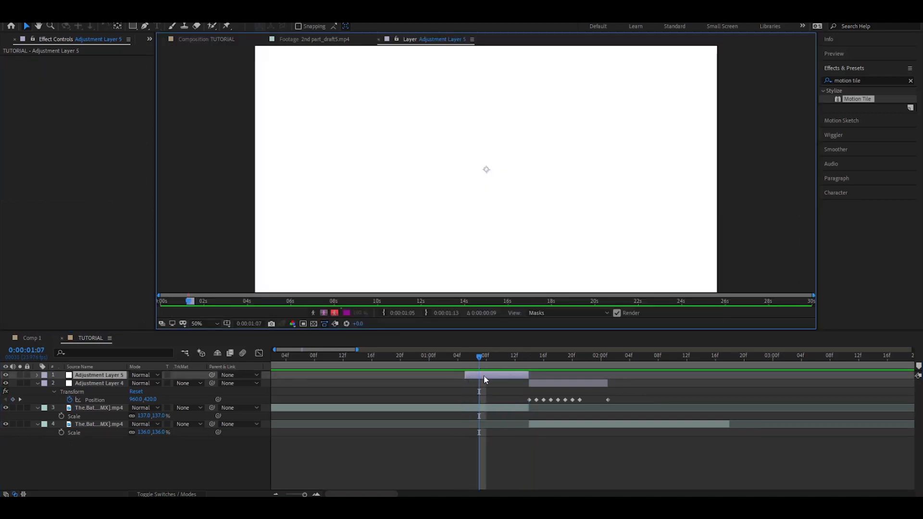
left_click(215, 42)
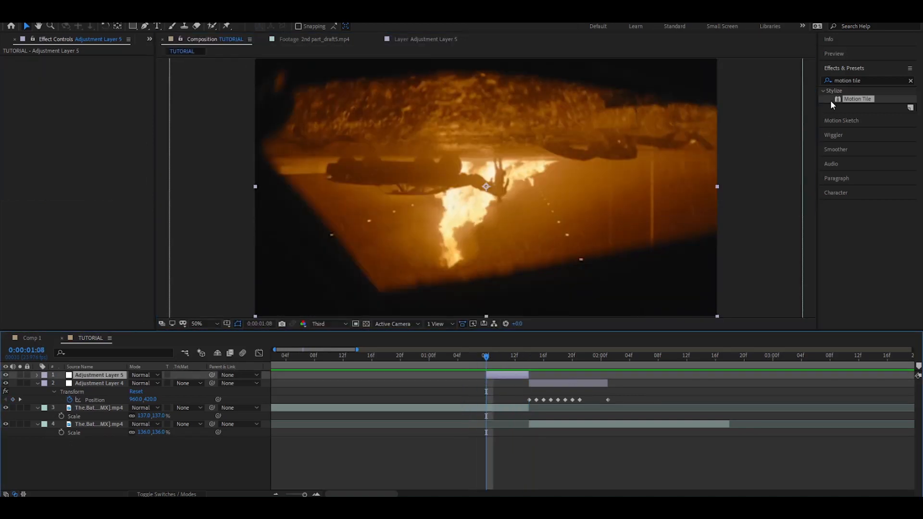
Apply the Transform effect to the new adjustment layer and keyframe its Position at 0:00:01:08
left_click(873, 80)
type("transform")
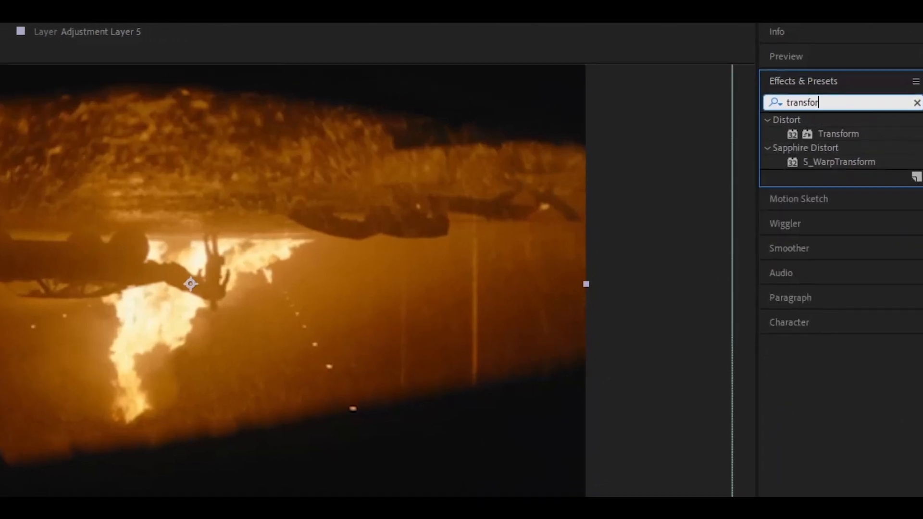
left_click(847, 126)
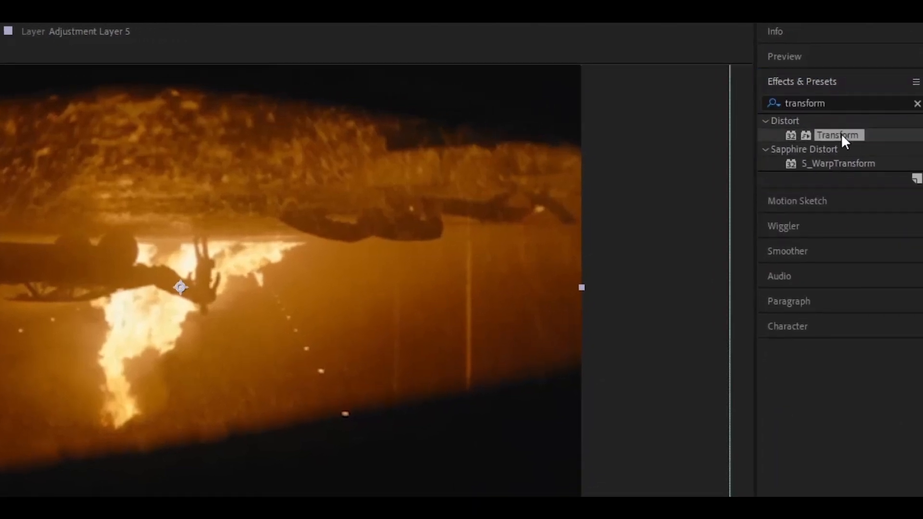
left_click_drag(838, 133, 513, 376)
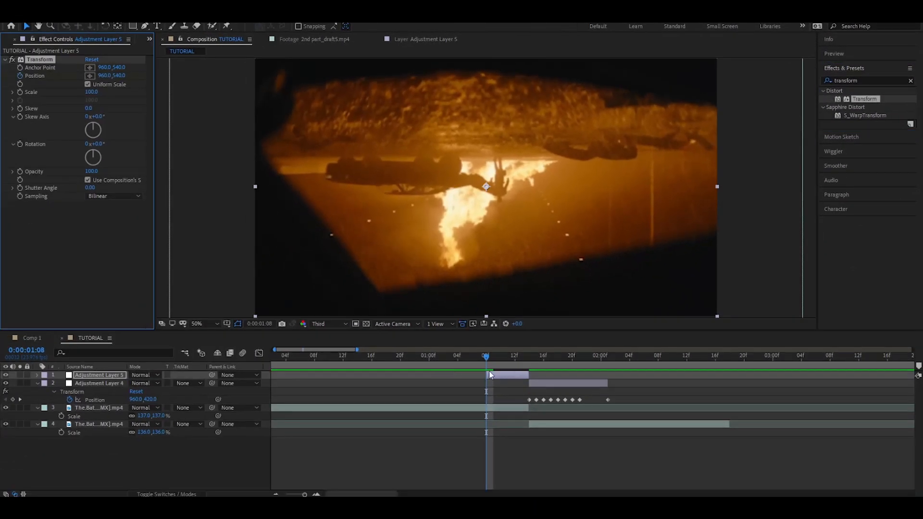
key("u")
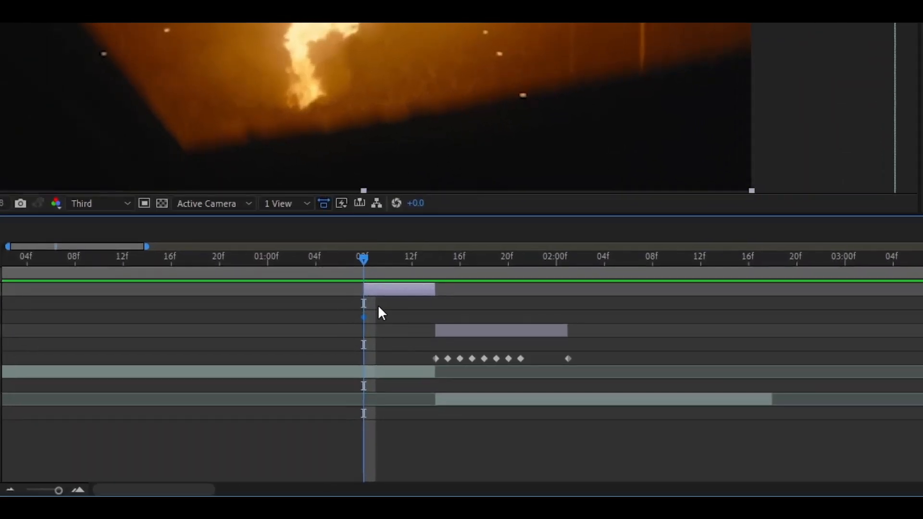
Add a Transform Position keyframe at 0:00:01:14 with the vertical value set to 420
left_click_drag(363, 260, 443, 282)
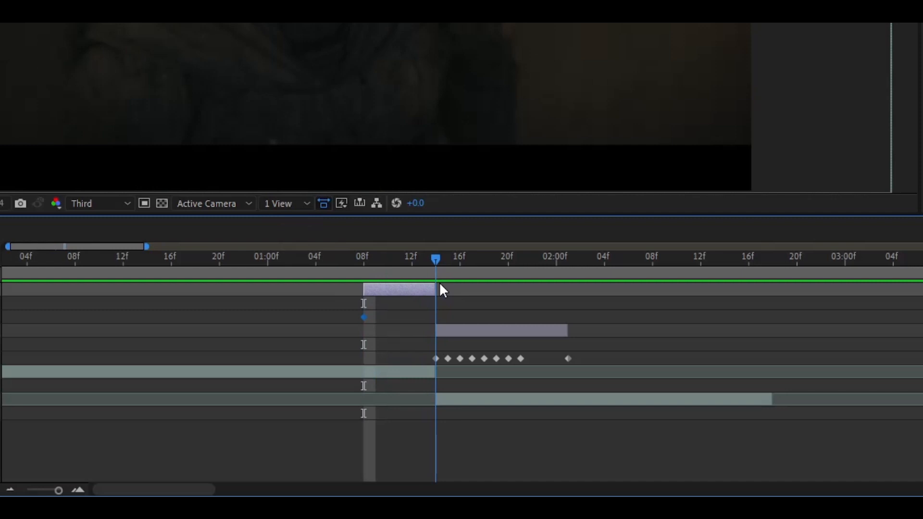
left_click(448, 330)
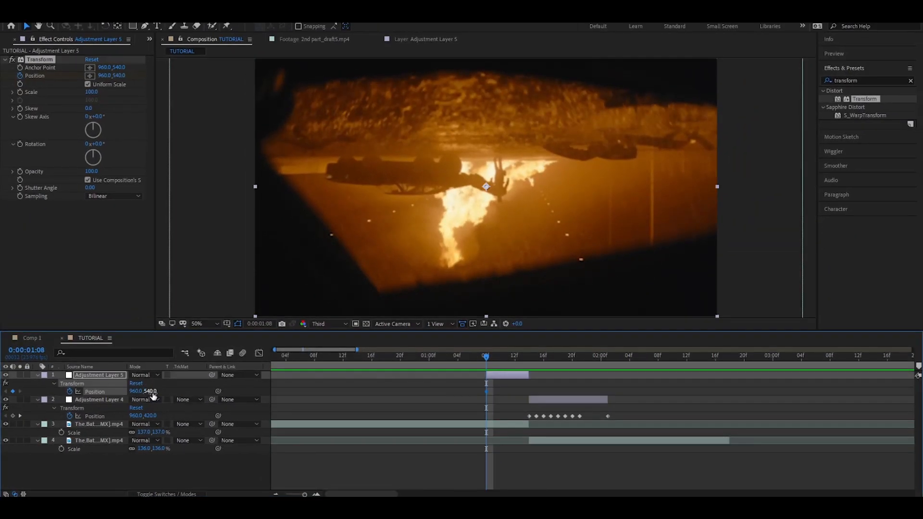
left_click_drag(514, 360, 526, 356)
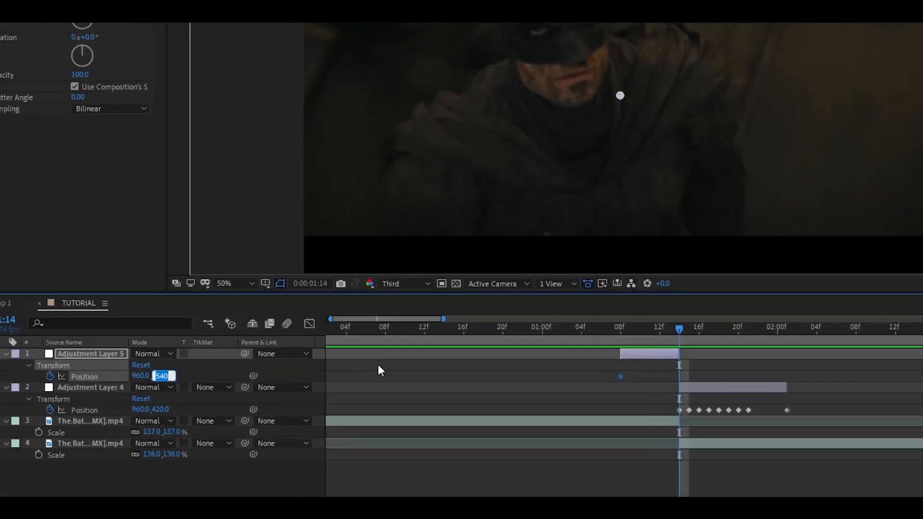
type("420")
key("Return")
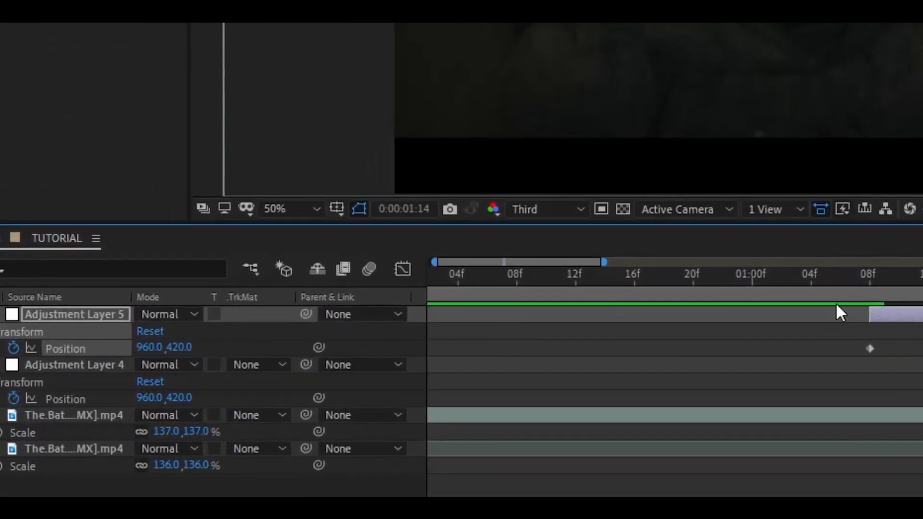
Keyframe the new layer's vertical Position at 520 on 0:00:01:09 and at 590 on 0:00:01:10
left_click_drag(922, 292, 896, 295)
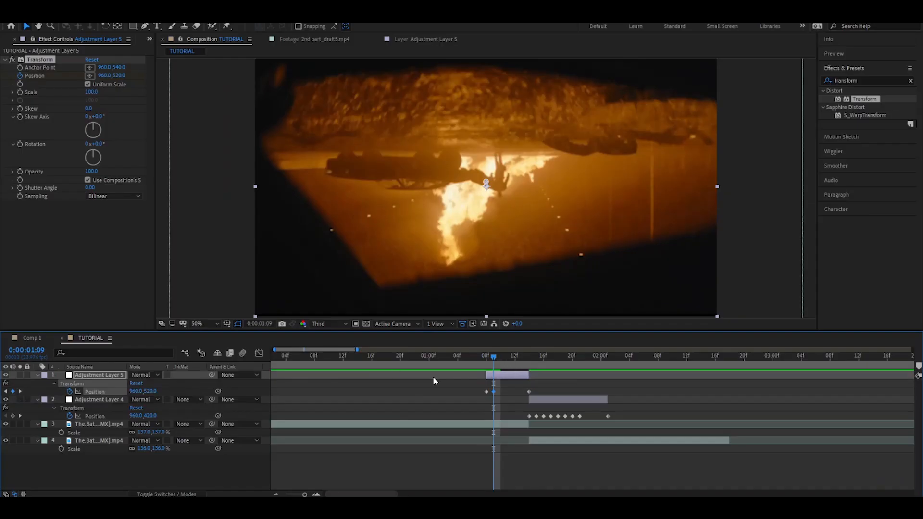
left_click_drag(498, 364, 497, 367)
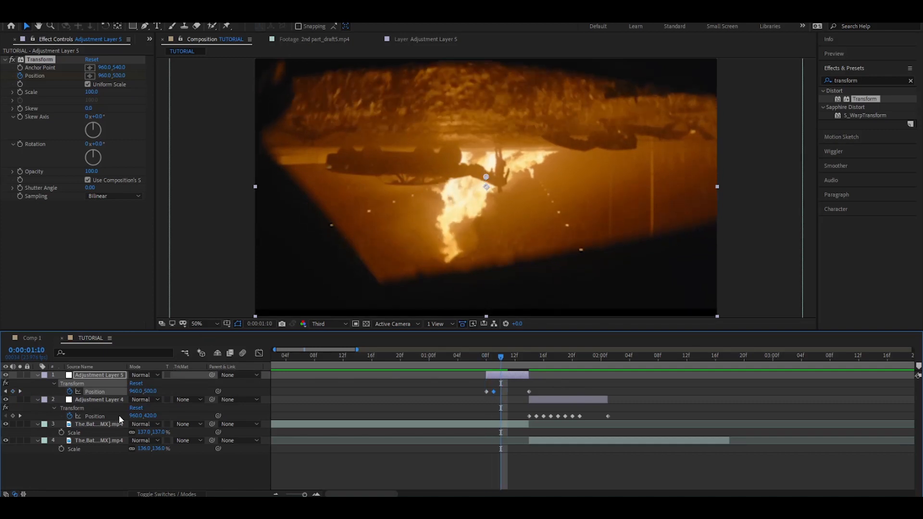
left_click_drag(148, 393, 508, 411)
Keyframe the new layer's vertical Position at about 489.5 on 0:00:01:11 and about 638.7 on 0:00:01:12
left_click_drag(501, 361, 507, 360)
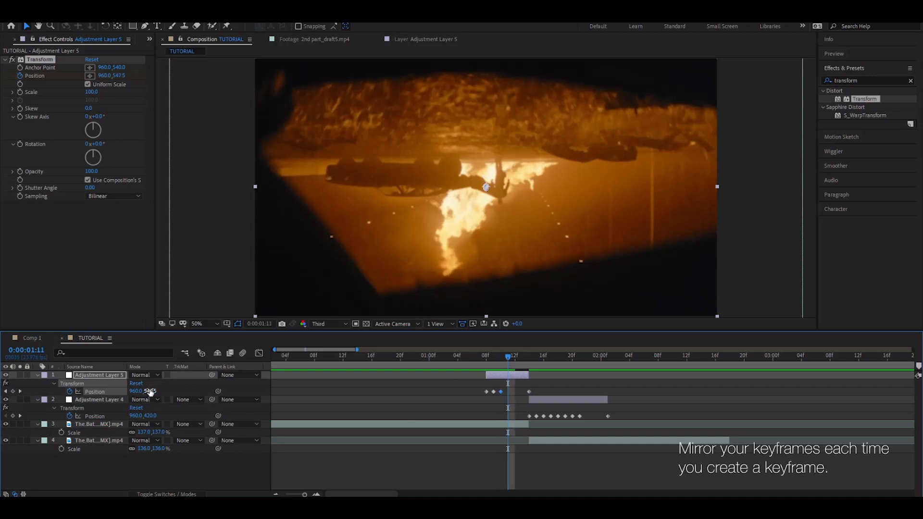
left_click_drag(150, 392, 127, 393)
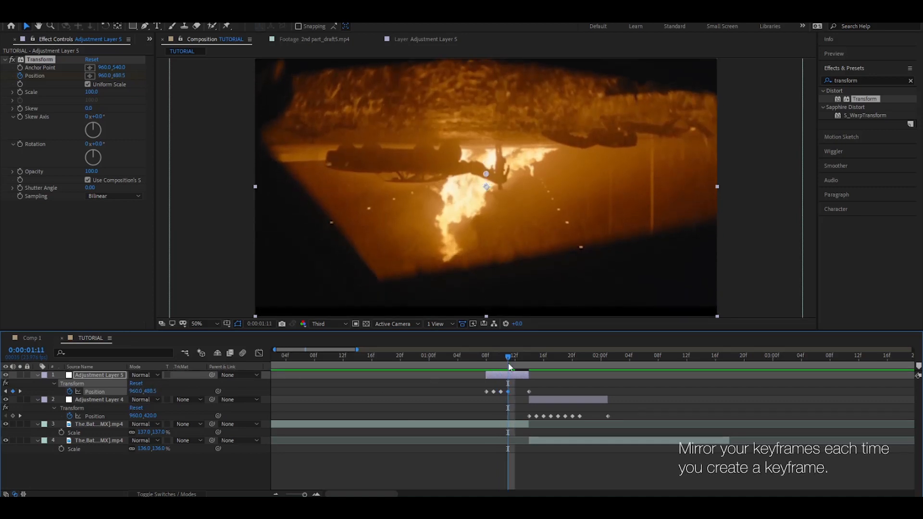
left_click_drag(511, 368, 515, 362)
left_click_drag(150, 393, 232, 393)
left_click_drag(515, 362, 521, 365)
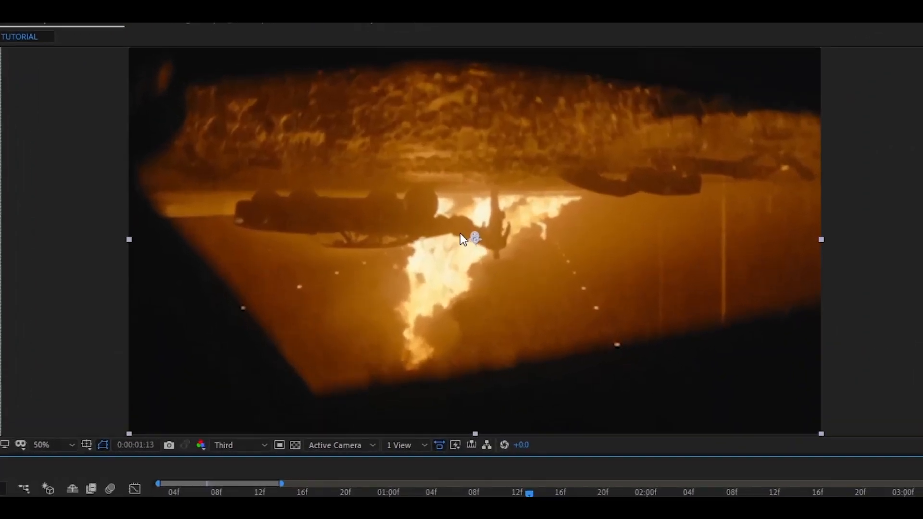
Step and scrub through the first clip's final frames to check the shake leading into the cut
key("Page_Up")
key("Page_Up")
key("Page_Up")
key("Page_Up")
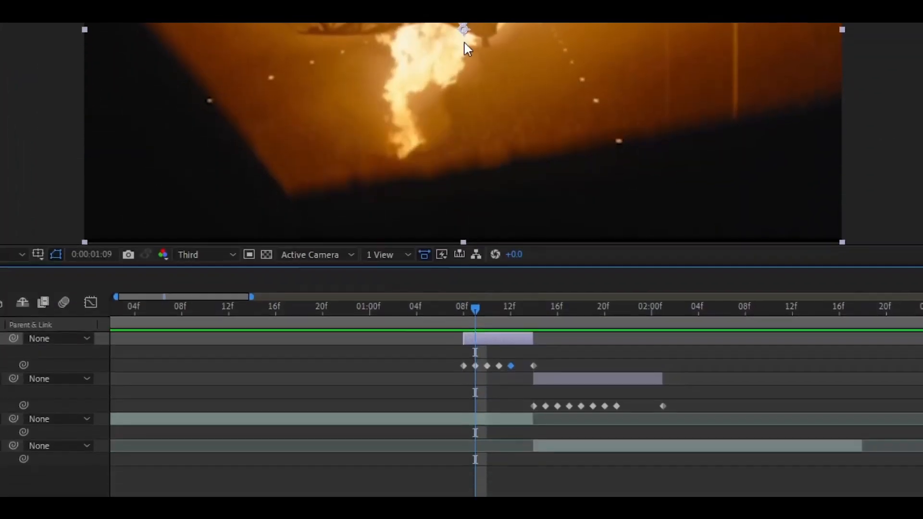
key("Page_Down")
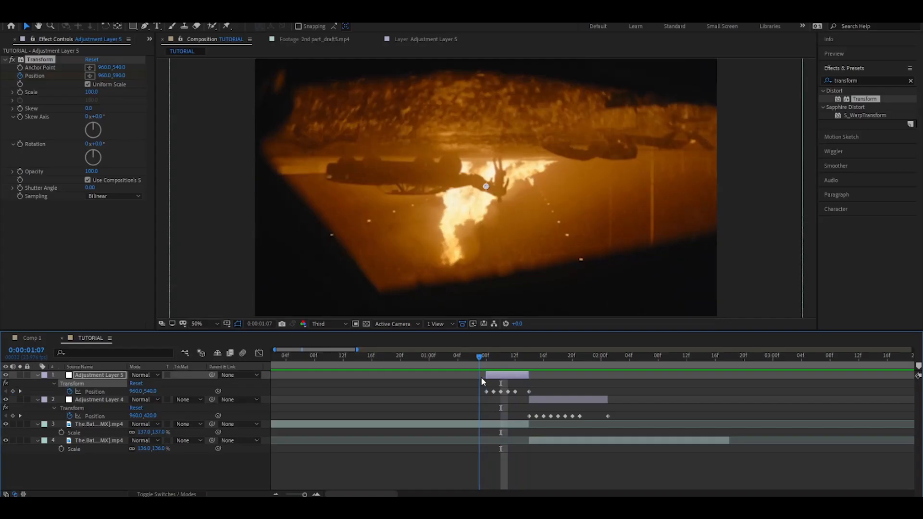
mouse_move(481, 377)
left_mouse_down()
mouse_move(463, 359)
mouse_move(446, 360)
mouse_move(516, 359)
left_mouse_up()
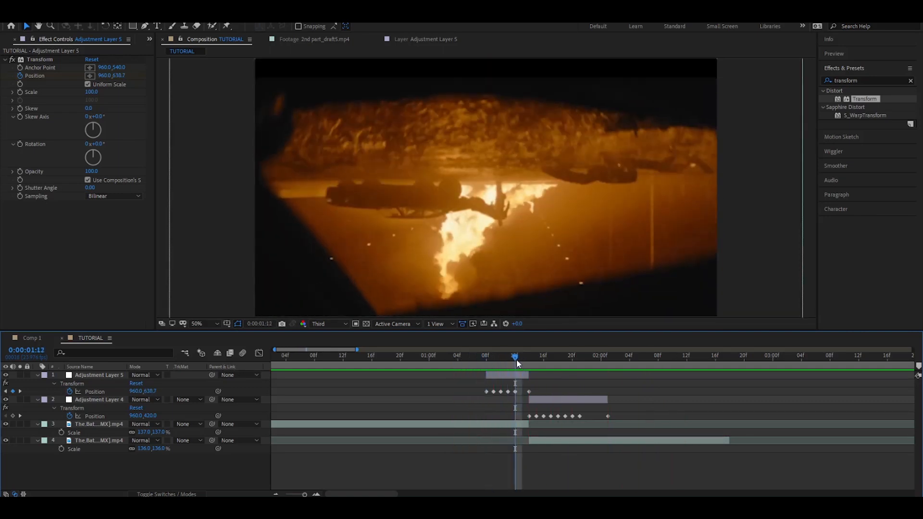
scroll(517, 361, "up", 5)
left_click_drag(458, 368, 413, 381)
key("Delete")
left_click_drag(424, 339, 395, 341)
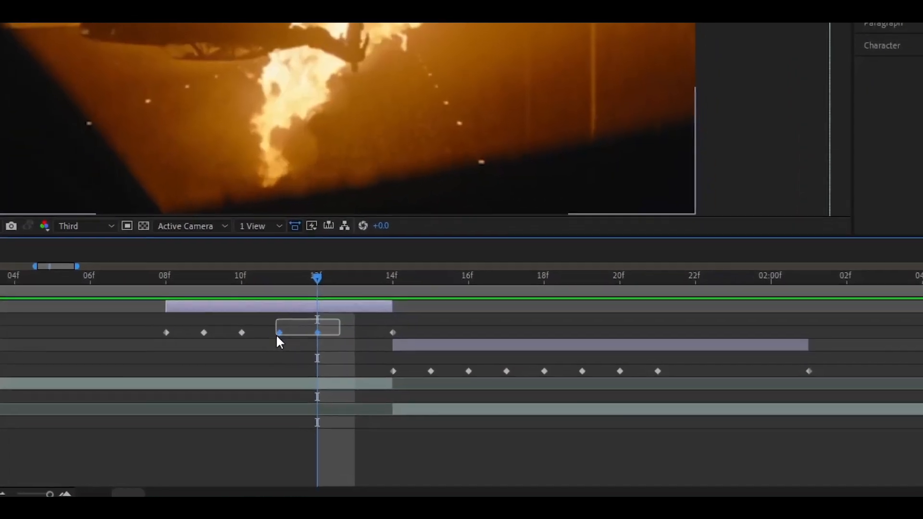
key("ctrl+z")
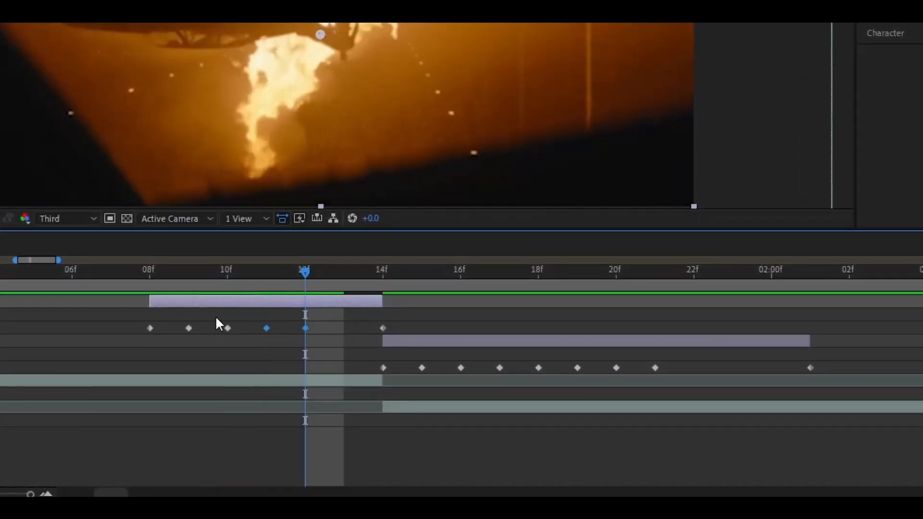
On the upper adjustment layer, delete the Position keyframe at 0:00:01:09 and move the one at 0:00:01:12 to 0:00:01:13
left_click(209, 317)
left_click(188, 329)
left_click_drag(305, 328, 344, 328)
left_click_drag(270, 282, 82, 283)
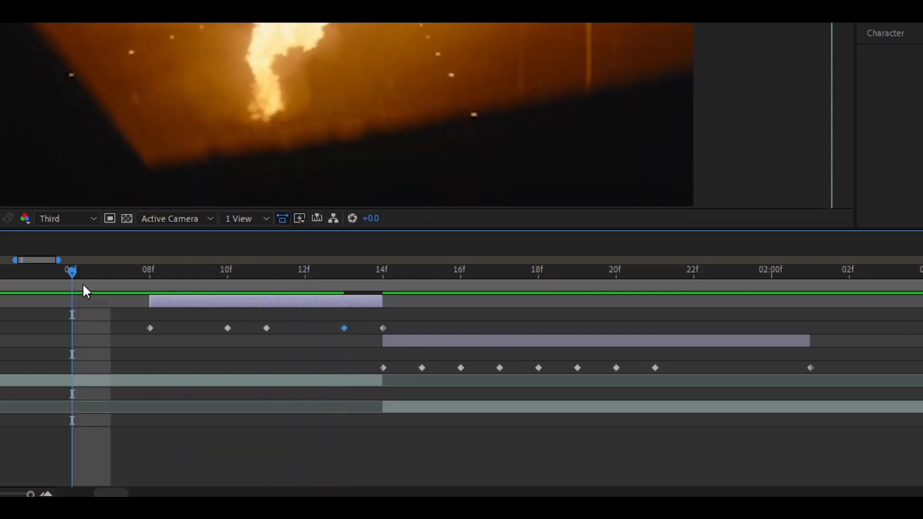
Preview the shake, and move the upper adjustment layer's two middle Position keyframes to 0:00:01:09 and 0:00:01:12
key("minus")
key("space")
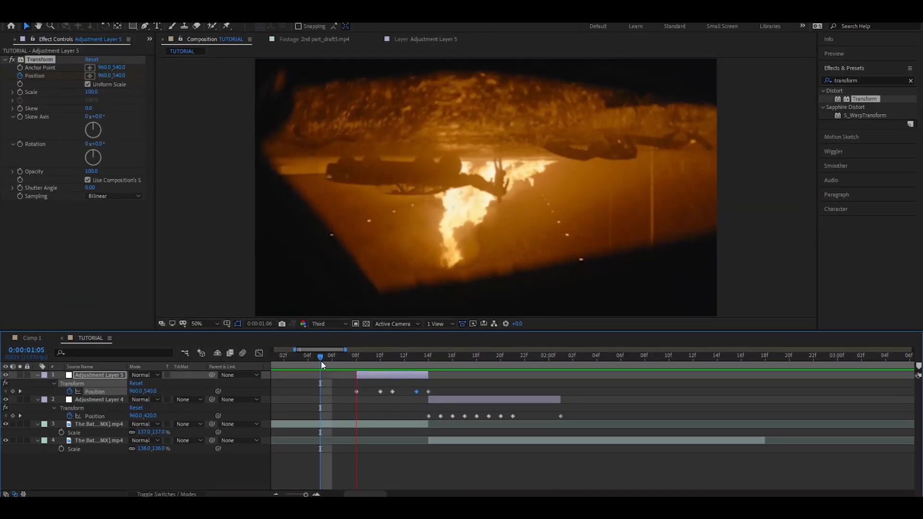
left_click_drag(453, 372, 375, 385)
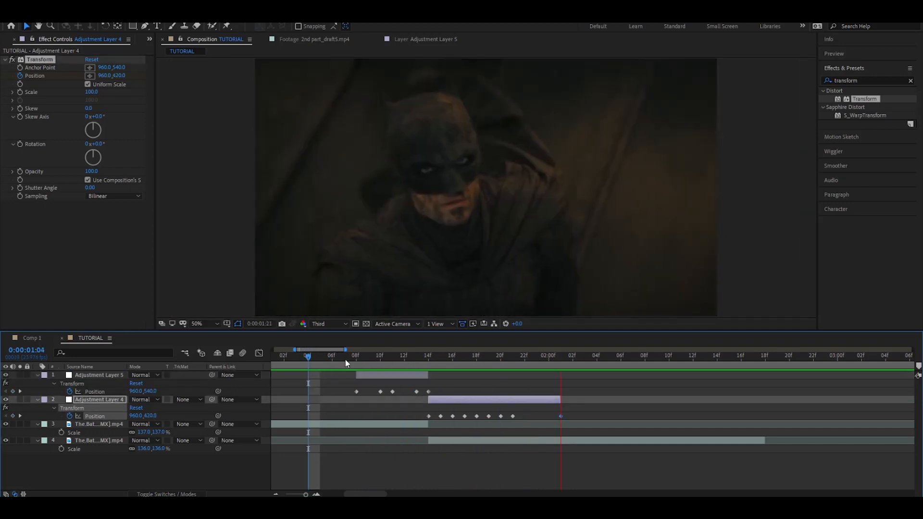
left_click_drag(346, 361, 483, 358)
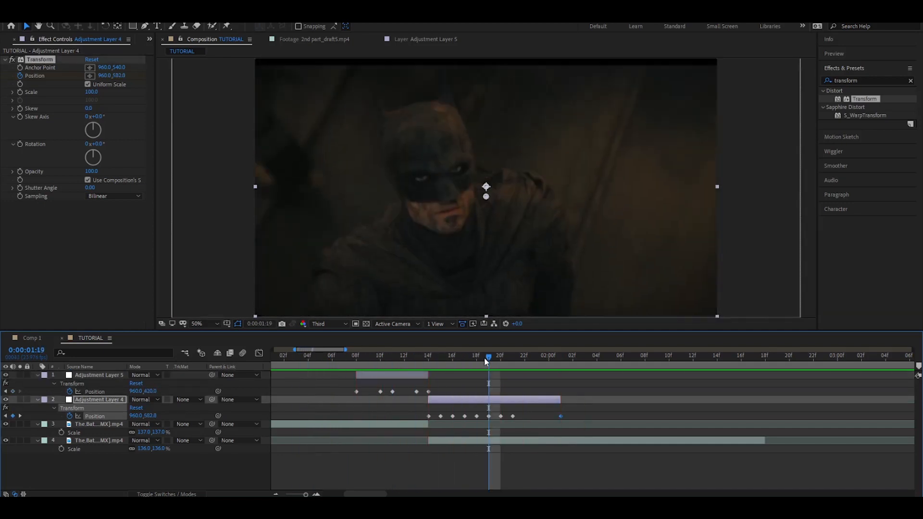
left_click(380, 368)
left_click_drag(380, 392, 370, 395)
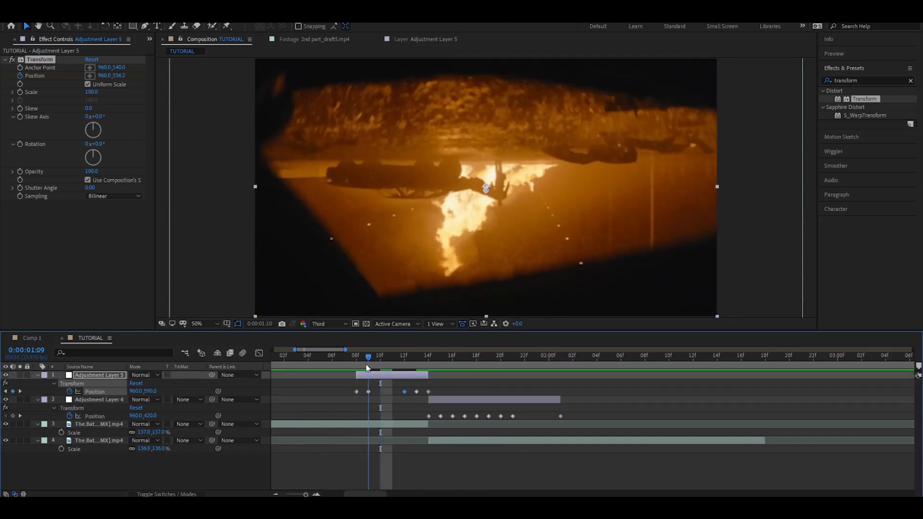
Replay the transition and scrub across the cut to check the timing of the retimed shake
left_click(326, 360)
key("space")
left_click(298, 362)
key("space")
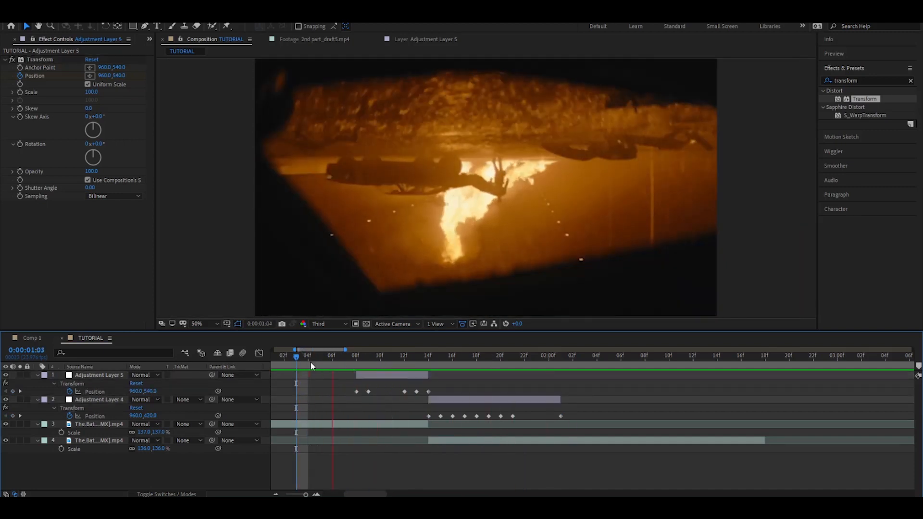
left_click_drag(319, 361, 328, 362)
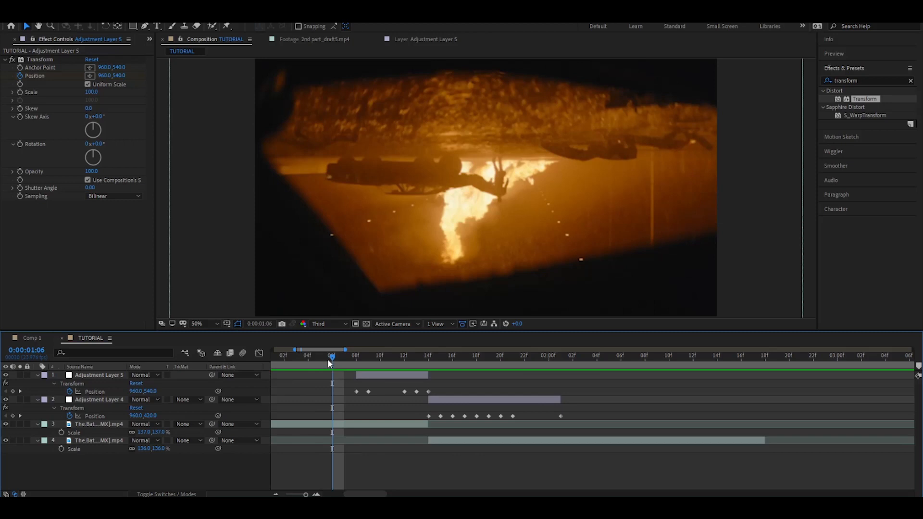
key("space")
key("space")
scroll(394, 371, "left", 2)
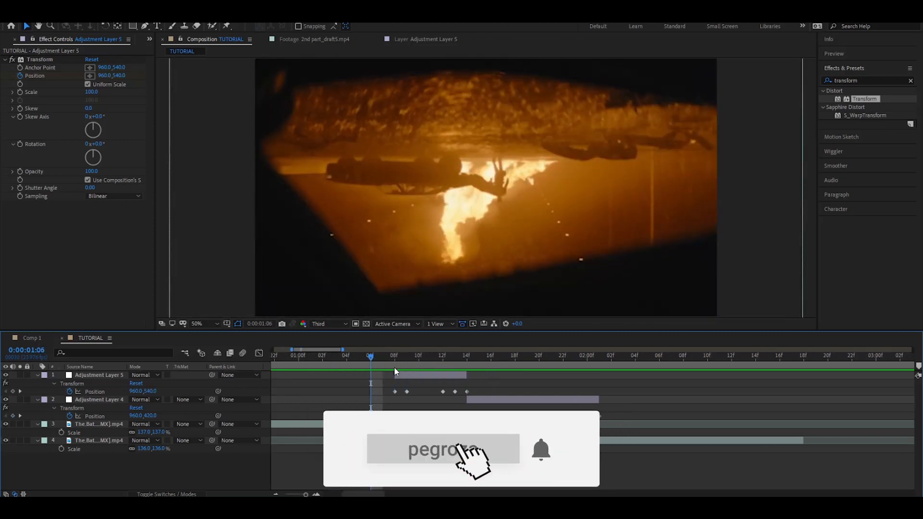
left_click_drag(402, 359, 504, 368)
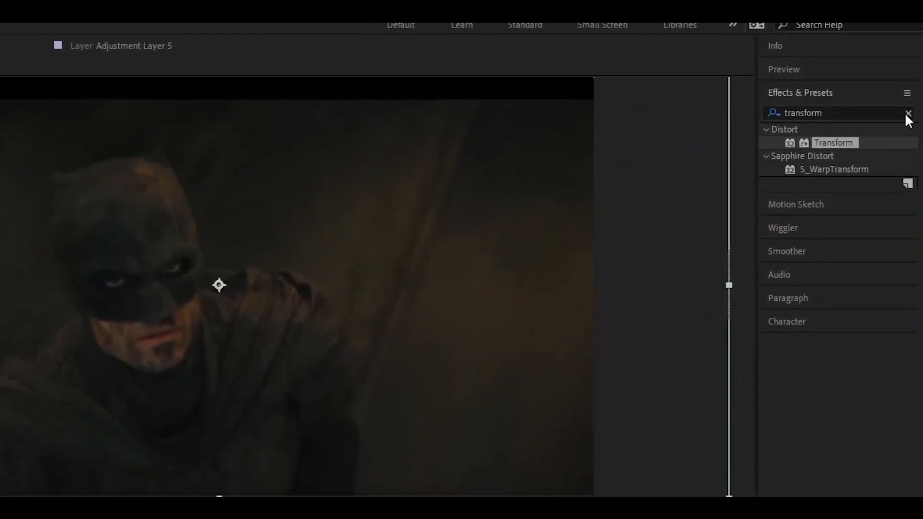
Apply the Motion Tile effect to the second clip with Output Width and Output Height both set to 200
left_click(904, 114)
type("motion tile")
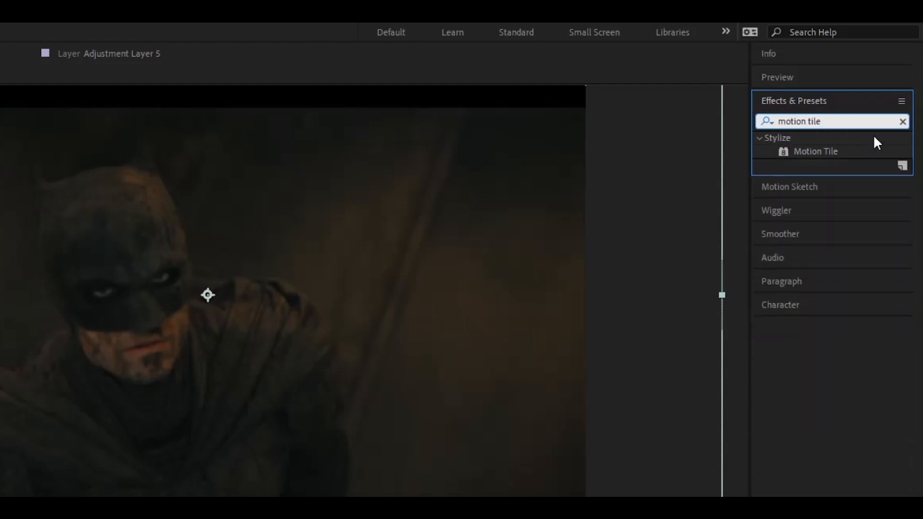
left_click(803, 151)
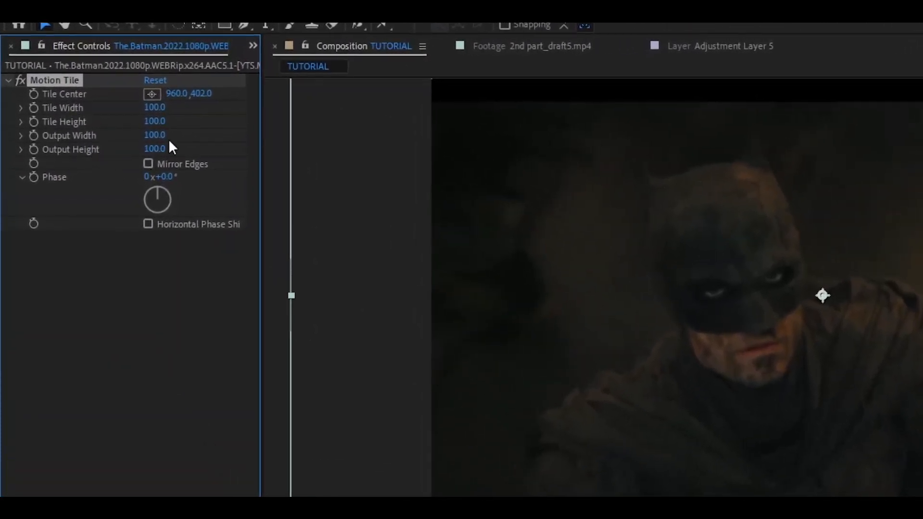
type("200")
key("Tab")
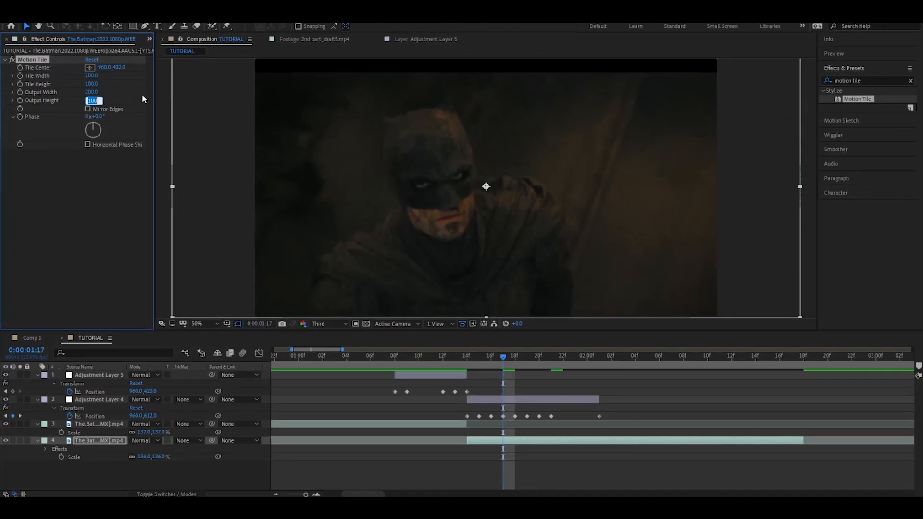
type("200")
key("Return")
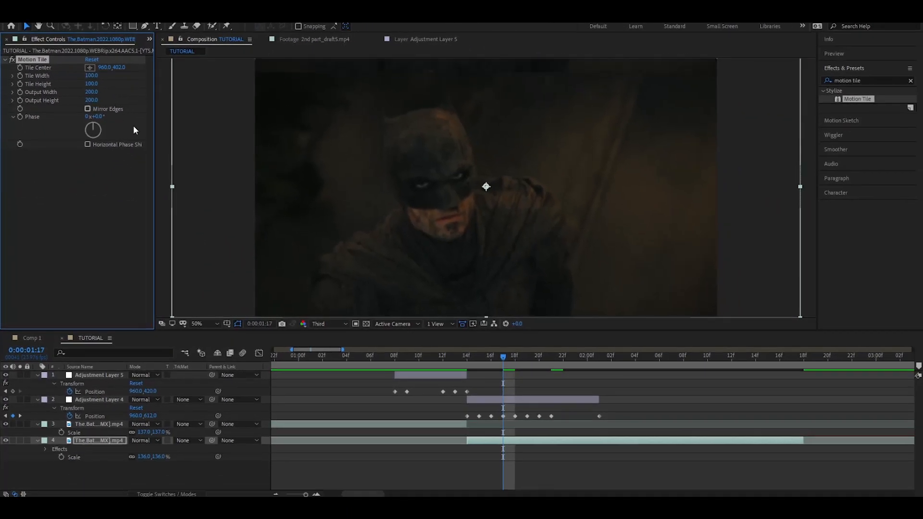
Enable Mirror Edges for the second clip's Motion Tile, testing the tiling without and with it by temporarily shrinking the clip's Scale
left_click_drag(151, 460, 107, 464)
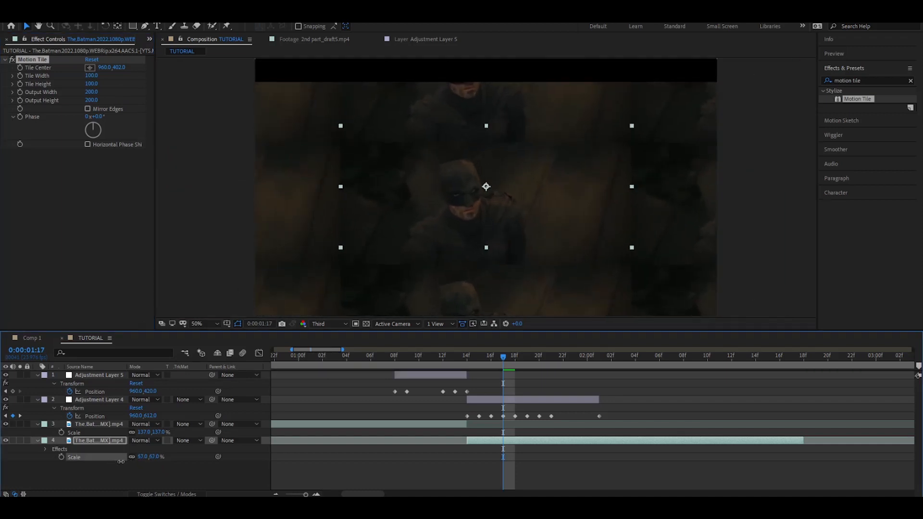
key("ctrl+z")
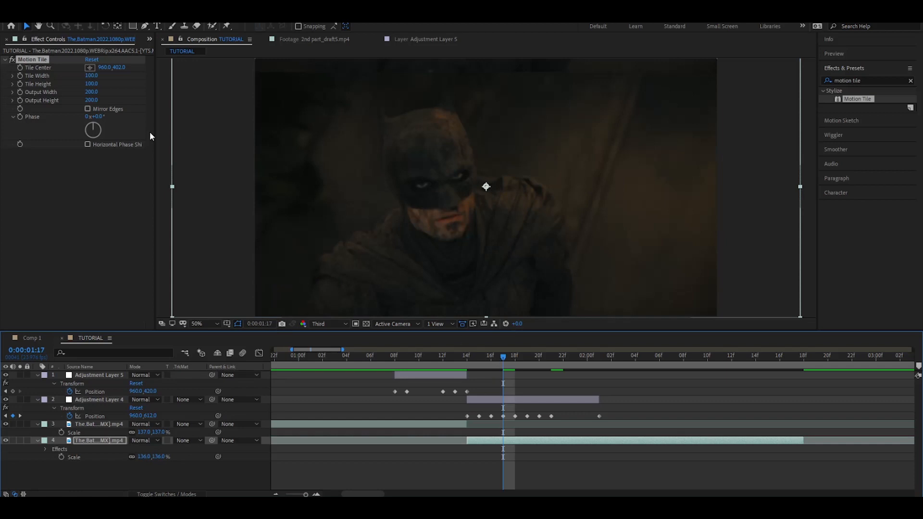
left_click(91, 109)
left_click_drag(501, 360, 483, 368)
left_click_drag(147, 456, 102, 457)
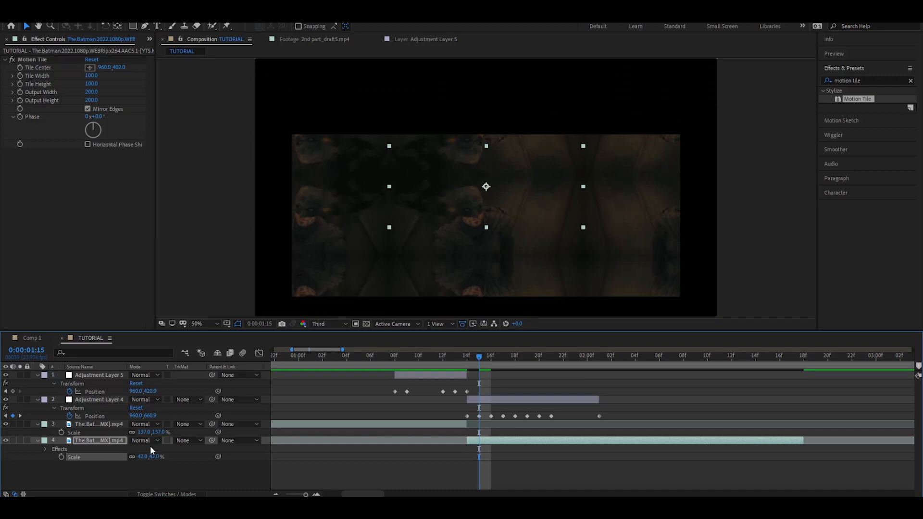
key("ctrl+z")
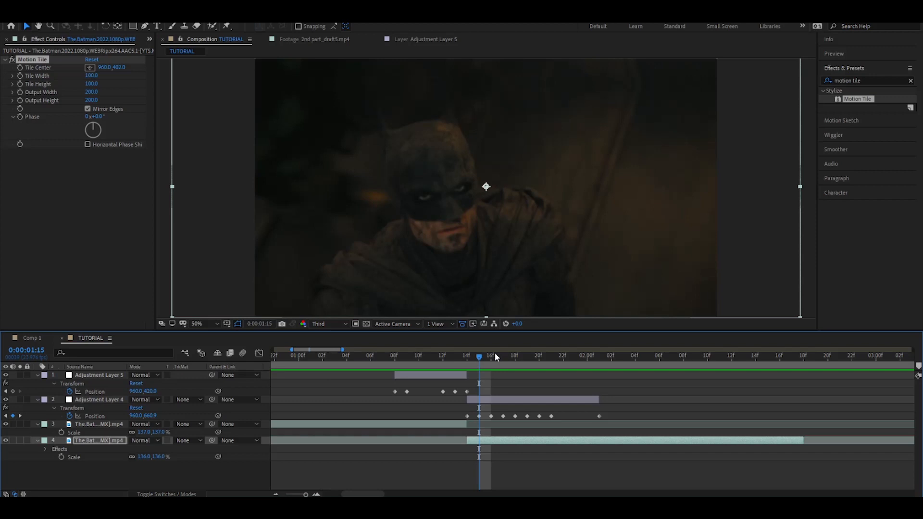
Play the full transition several times from before the cut to check the shake with the mirrored tiling
left_click_drag(479, 356, 359, 372)
left_click(369, 375)
key("space")
left_click_drag(554, 359, 347, 385)
key("space")
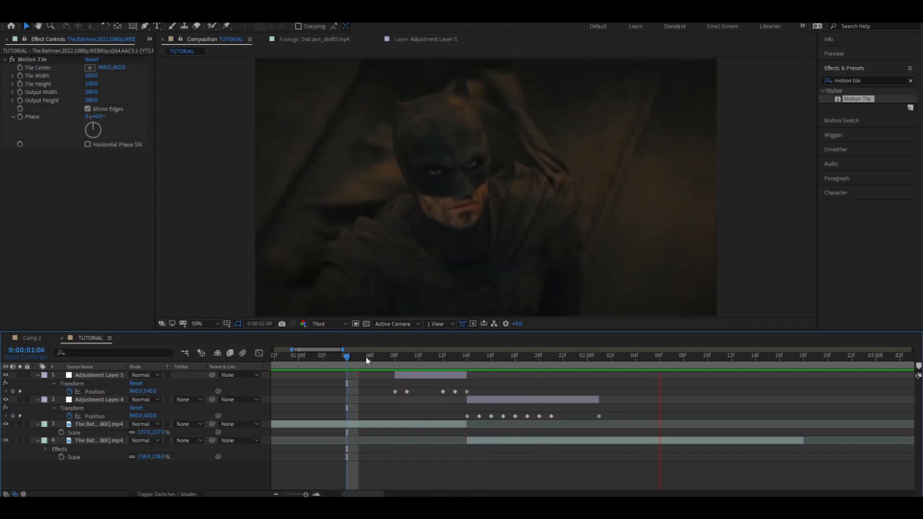
key("space")
left_click_drag(522, 358, 275, 367)
key("space")
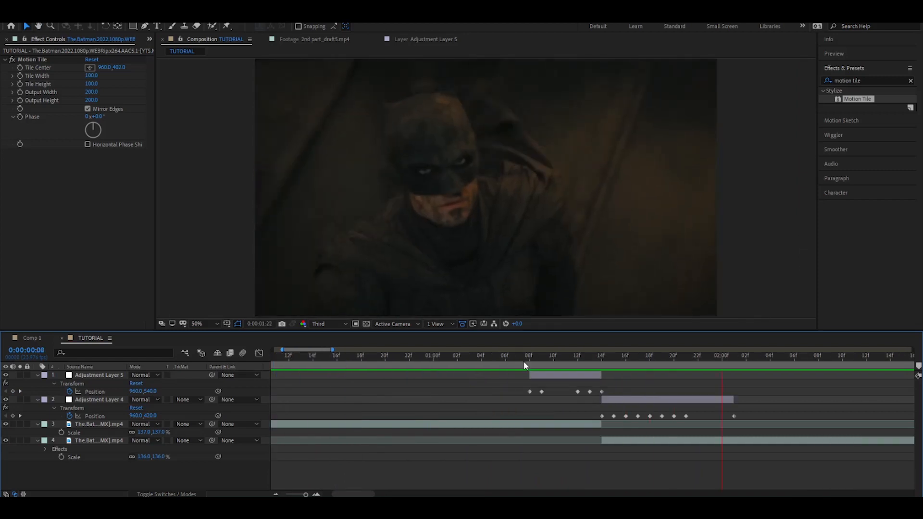
key("space")
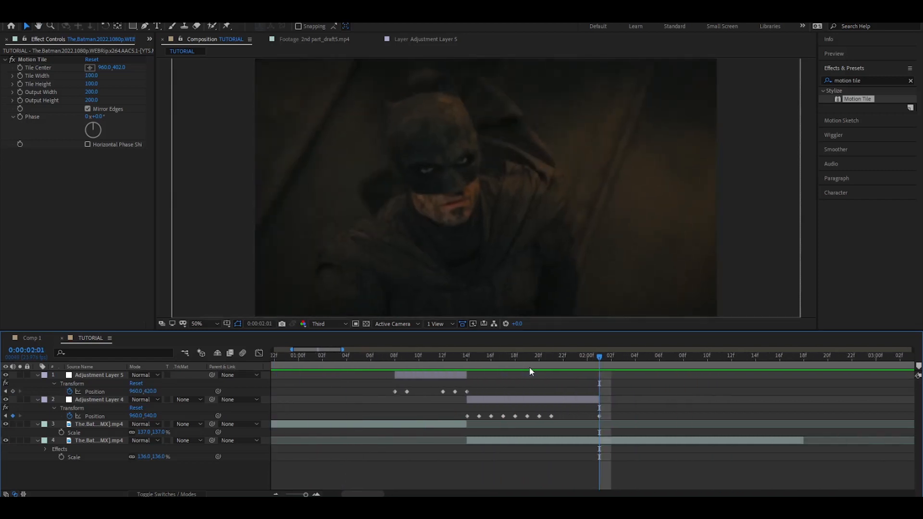